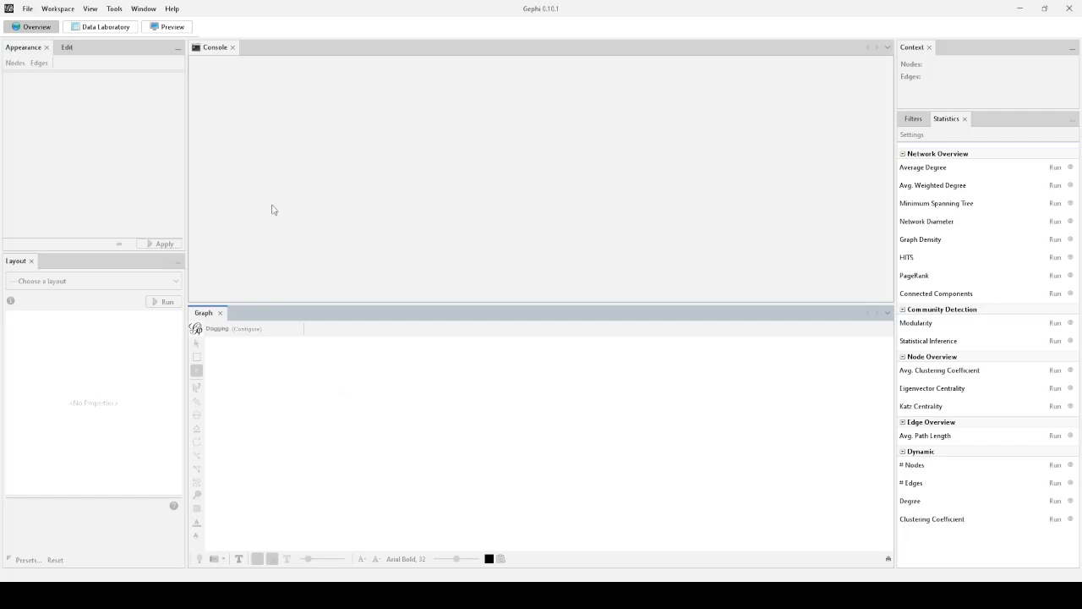
Look over the empty Data Laboratory, return to the Overview and activate the Console there
click(115, 10)
click(124, 42)
click(119, 32)
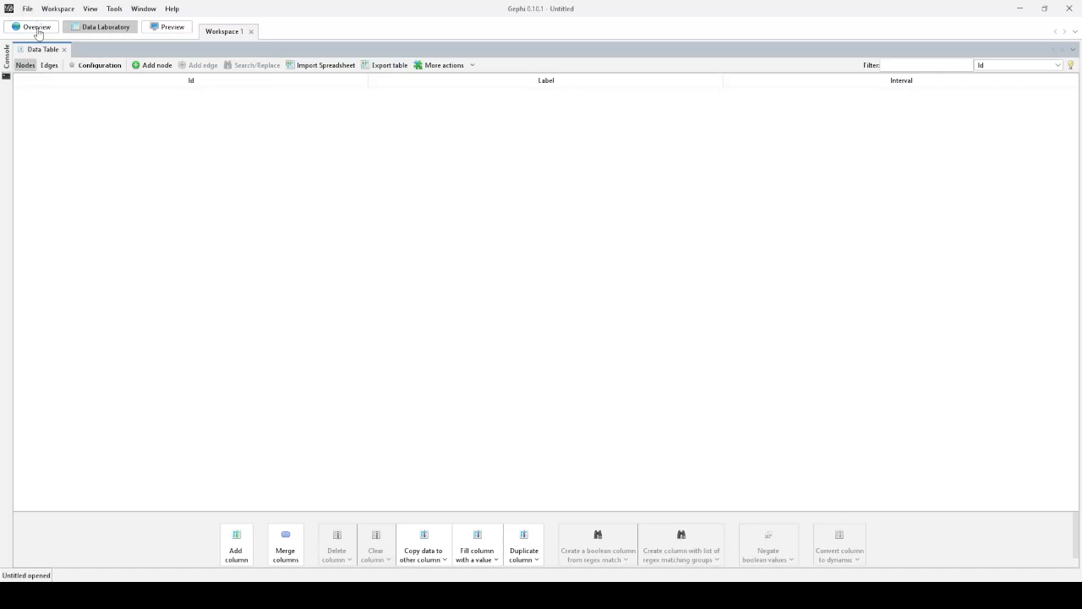
click(37, 32)
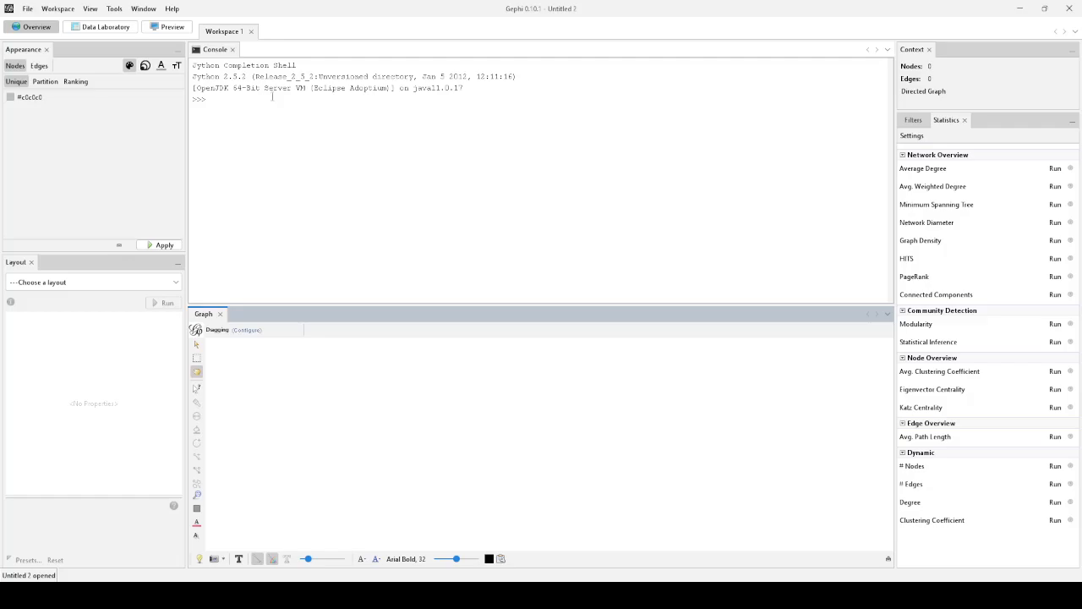
click(250, 103)
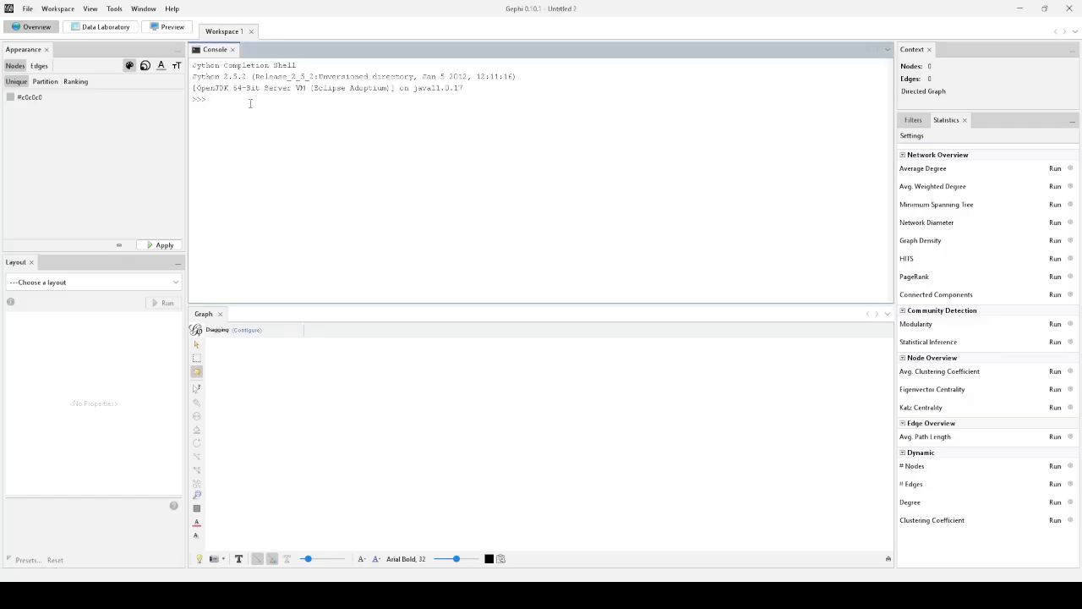
Open the Data Laboratory and dock the collapsed Console above the Data Table
click(123, 31)
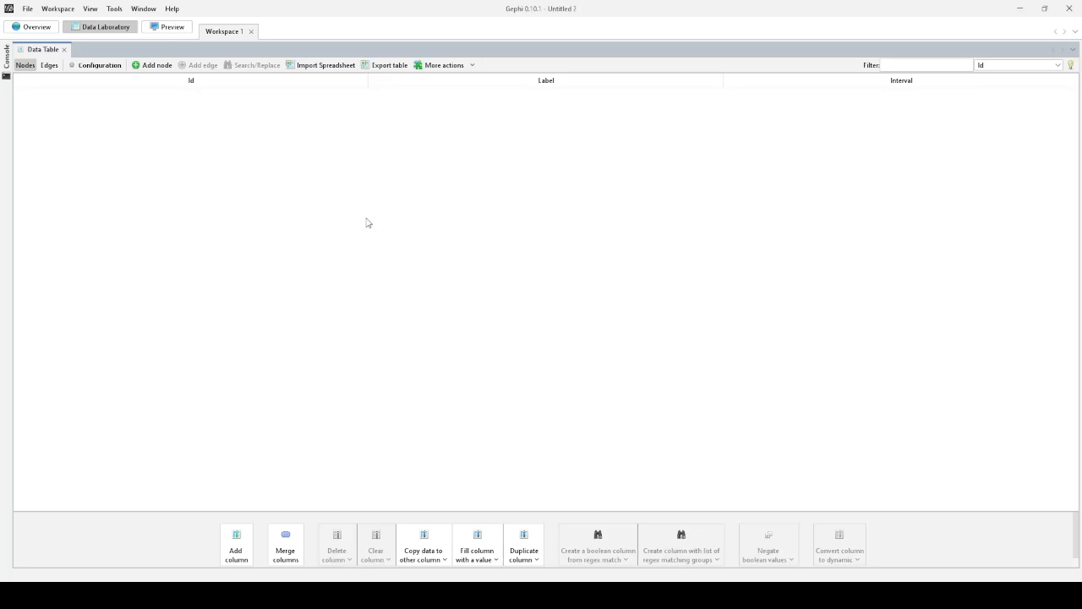
click(7, 57)
drag(265, 53, 473, 136)
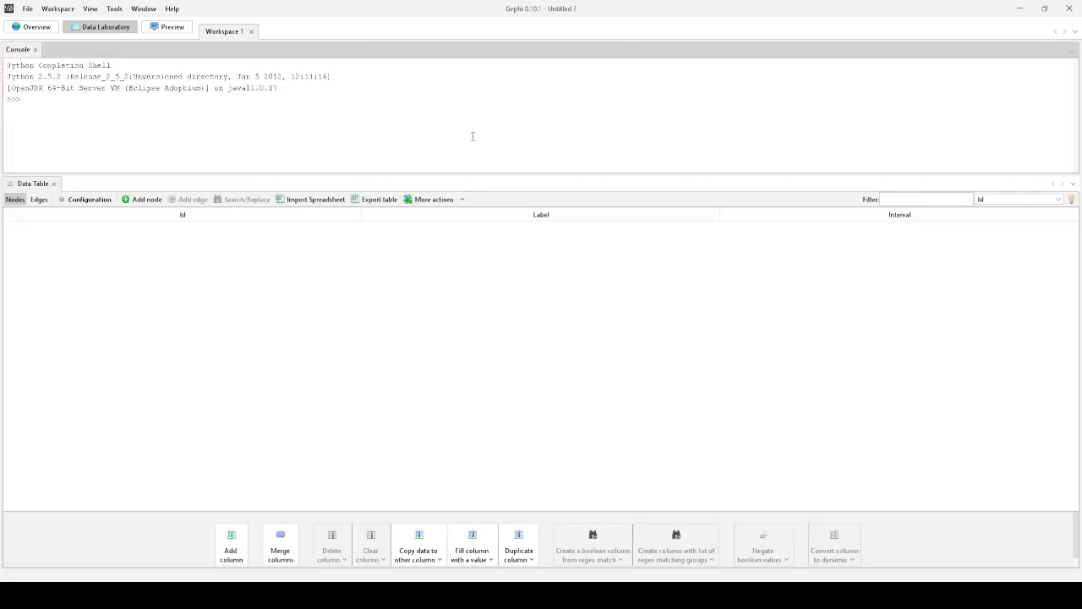
Add a first node to the graph by running g.addNode() in the Console
click(200, 111)
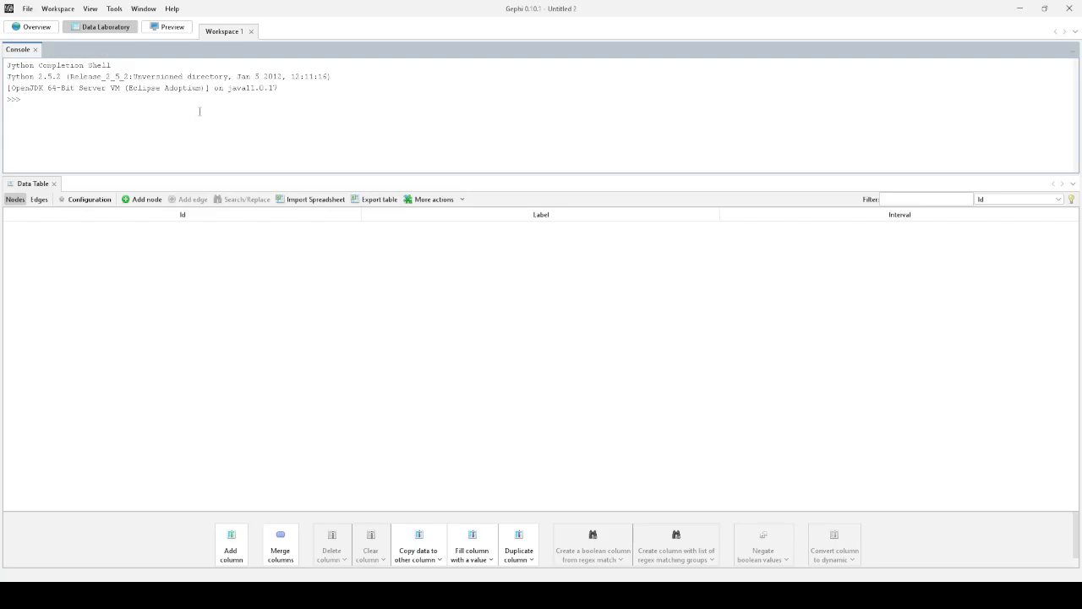
text(g.)
text(addNode())
key(Return)
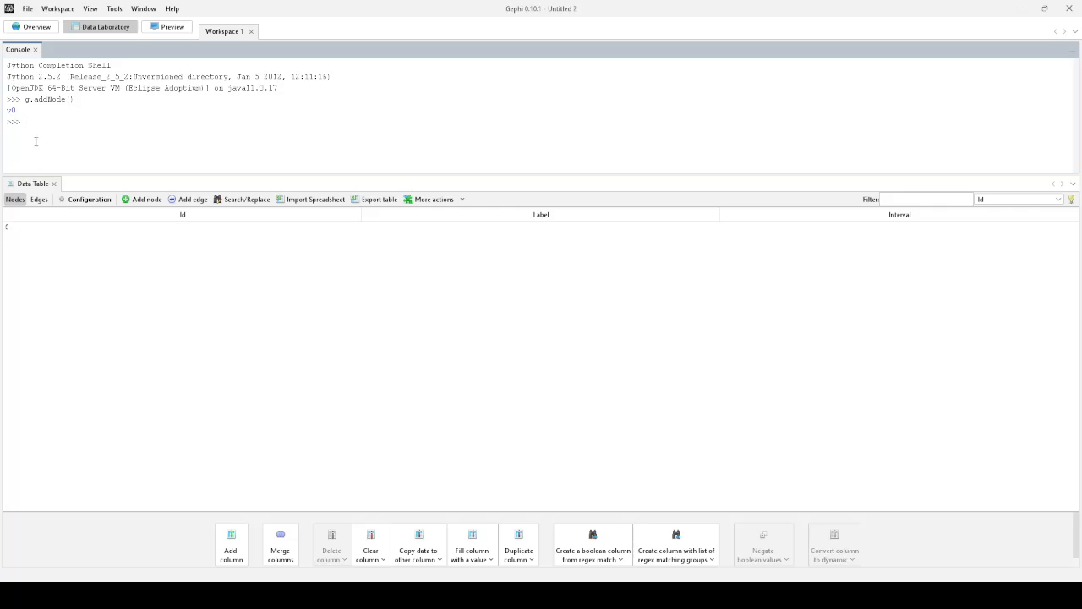
Rerun g.addNode() five times in the Console to create nodes v1 through v5
key(Up)
key(Return)
key(Up)
key(Return)
key(Up)
key(Return)
key(Up)
key(Return)
key(Up)
key(Return)
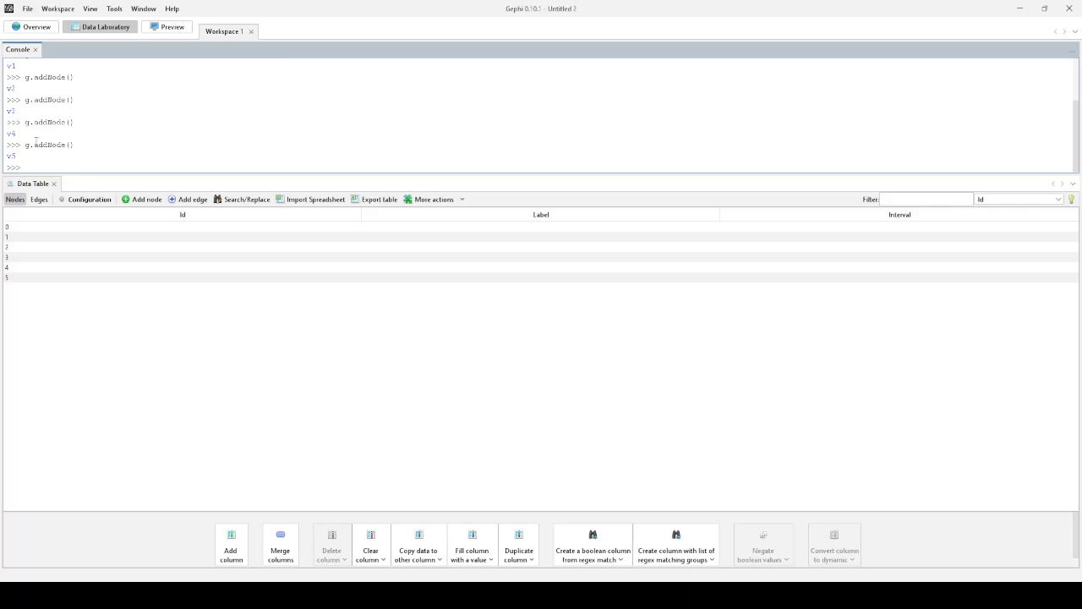
Label the first three nodes in the Console: v0 as "Node-A", v1 as "Node-B" and v2 as "Node-C"
text(v0.label="Node-A")
key(Return)
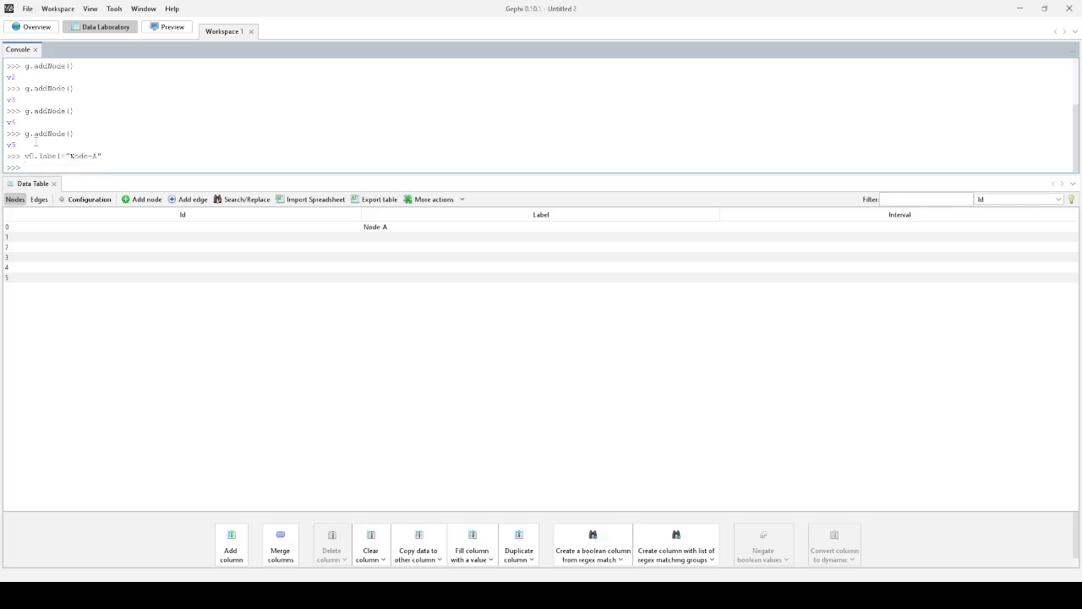
text(v1.label="Node-B")
key(Return)
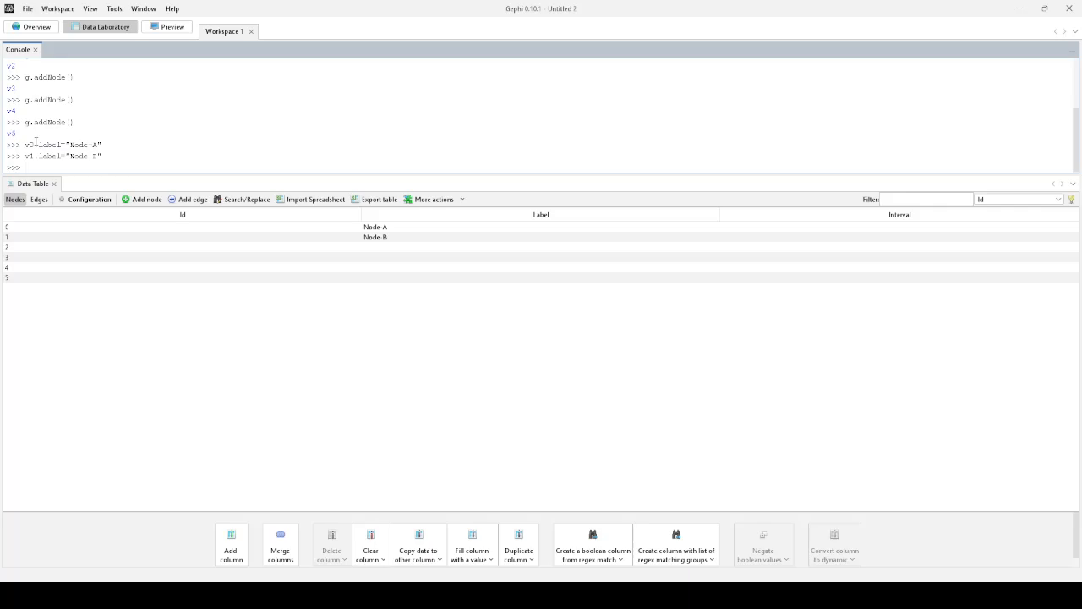
text(v2.label="Node-C")
key(Return)
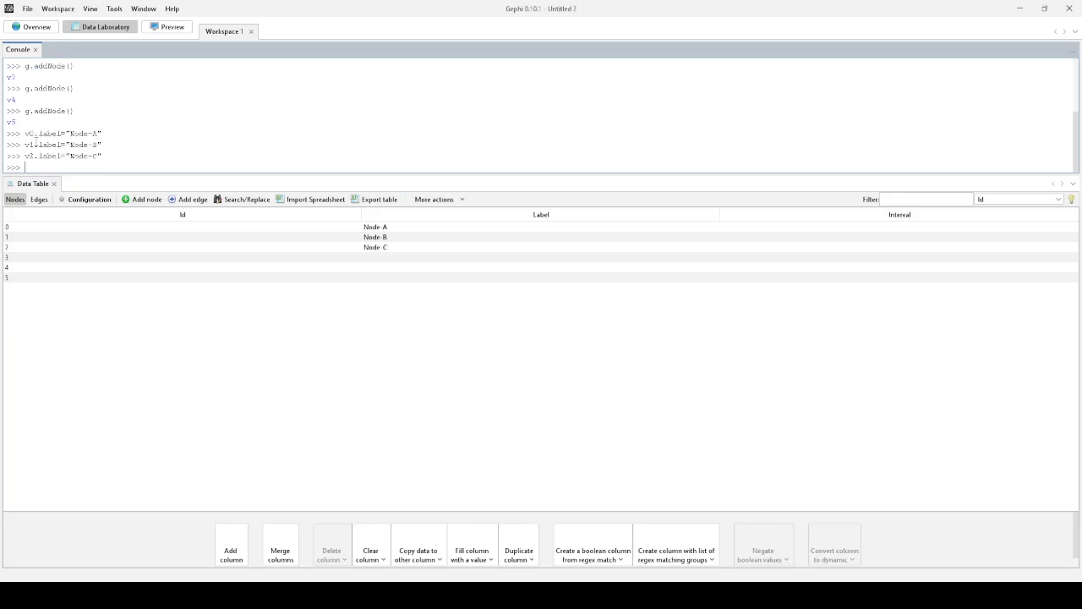
Label the remaining nodes in the Console: v3 as "Node-D", v4 as "Node-E" and v5 as "Node-F"
text(v3.)
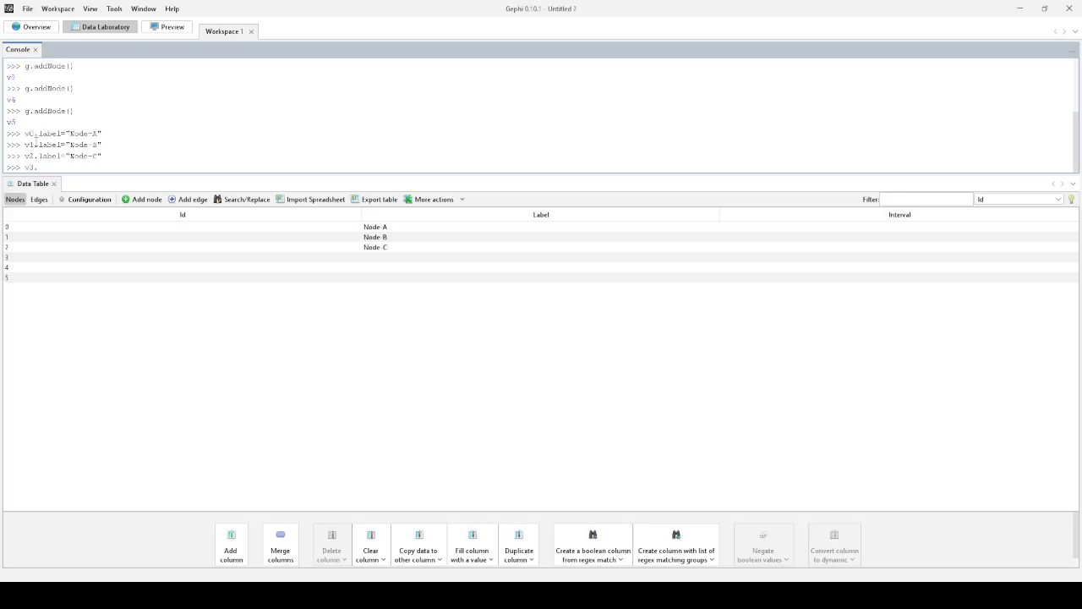
text(label="Node-D")
key(Return)
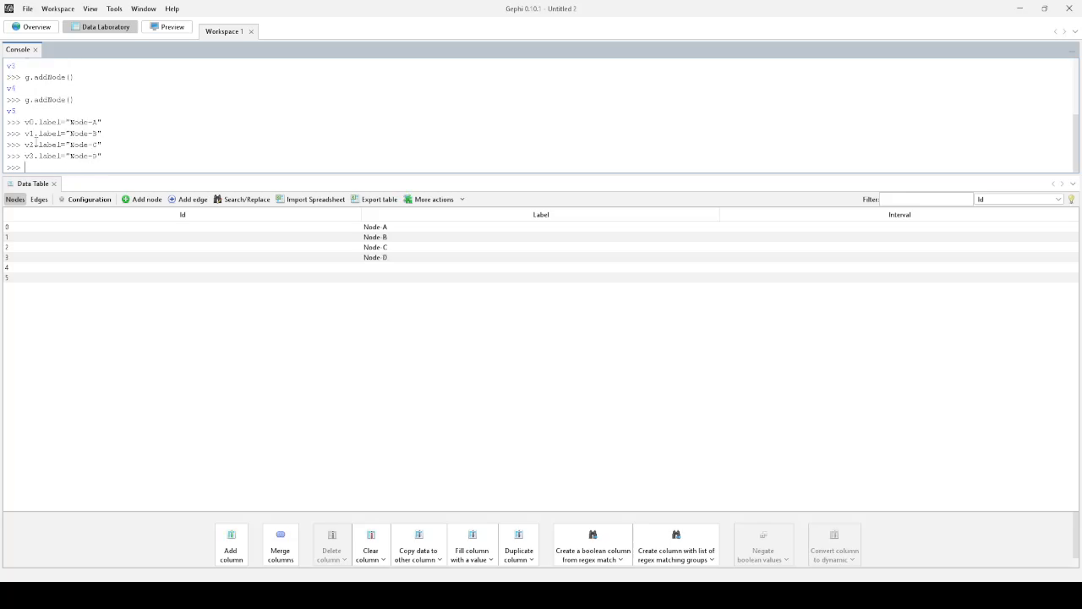
text(v4.label="Node-E")
key(Return)
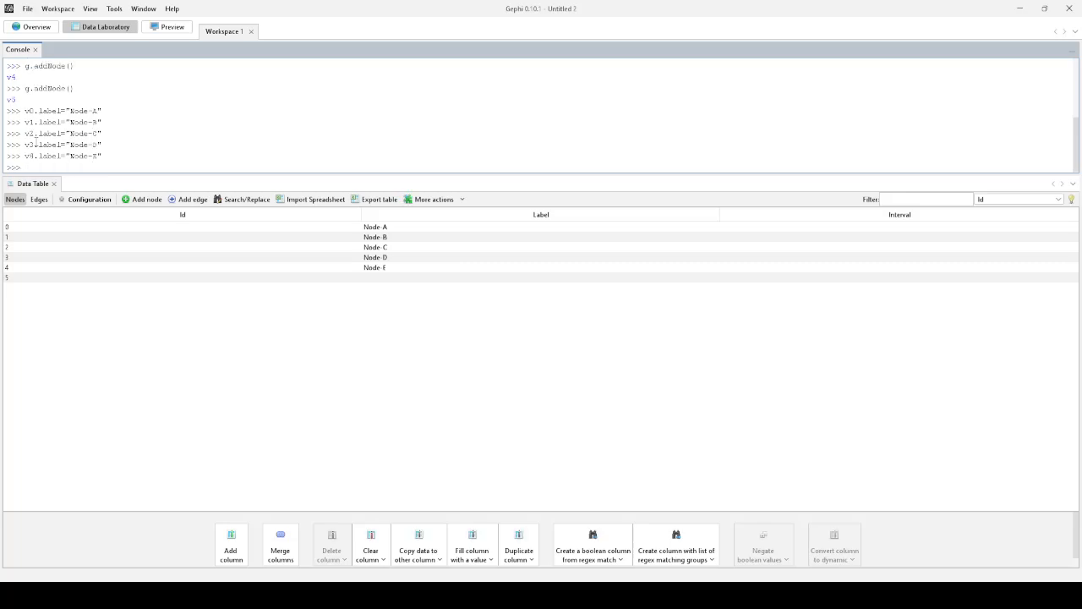
text(v5.label="Node-F)
key(Return)
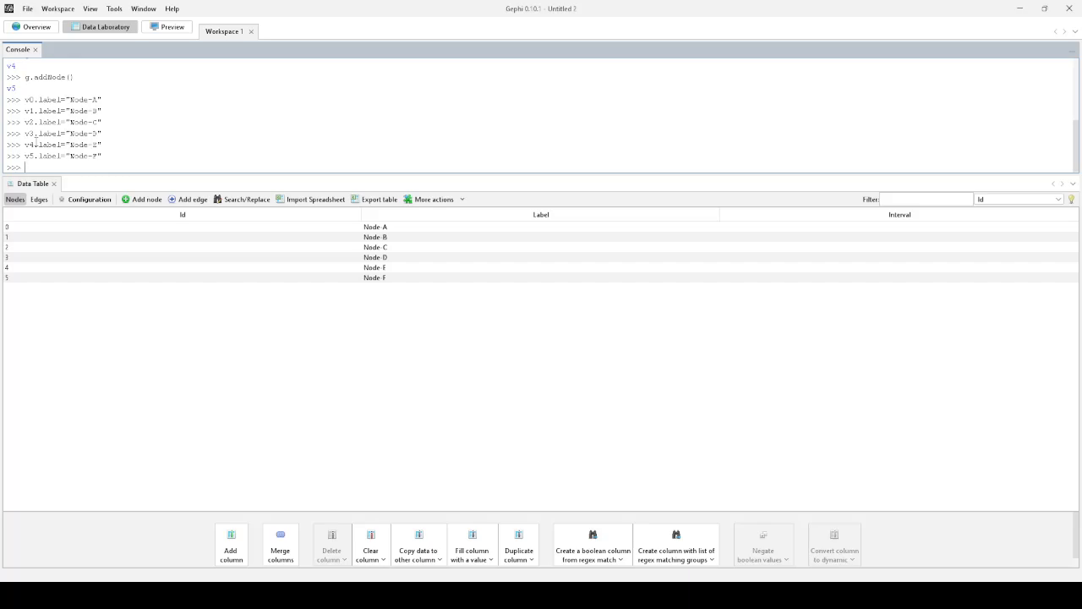
Connect v0 and v1 with g.addEdge(v0,v1) and display the edges in the Data Table
text(g.addEdge)
text((v0,v1))
key(Return)
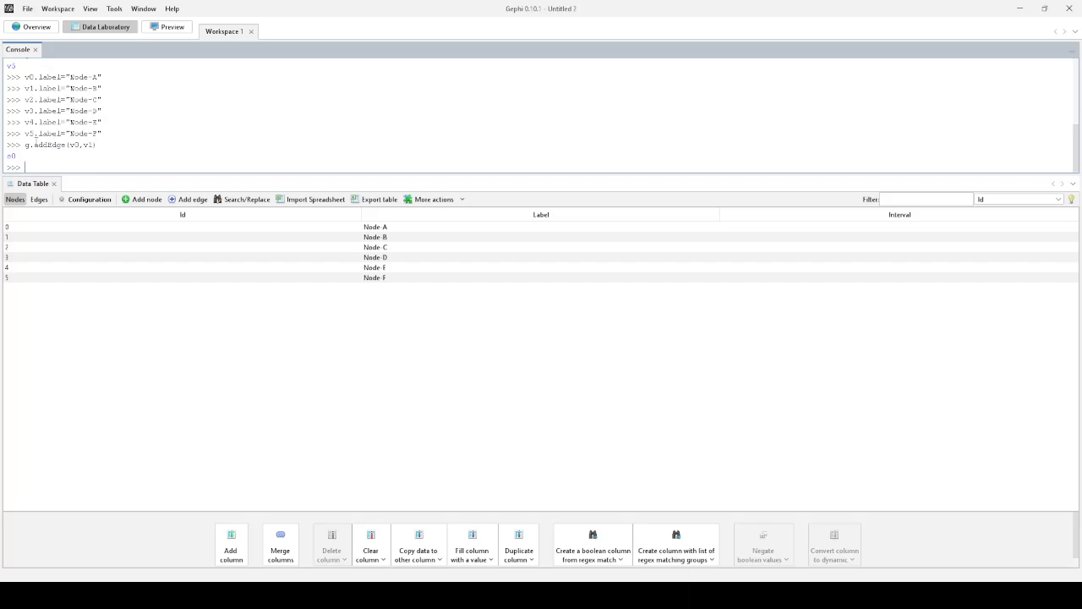
click(40, 200)
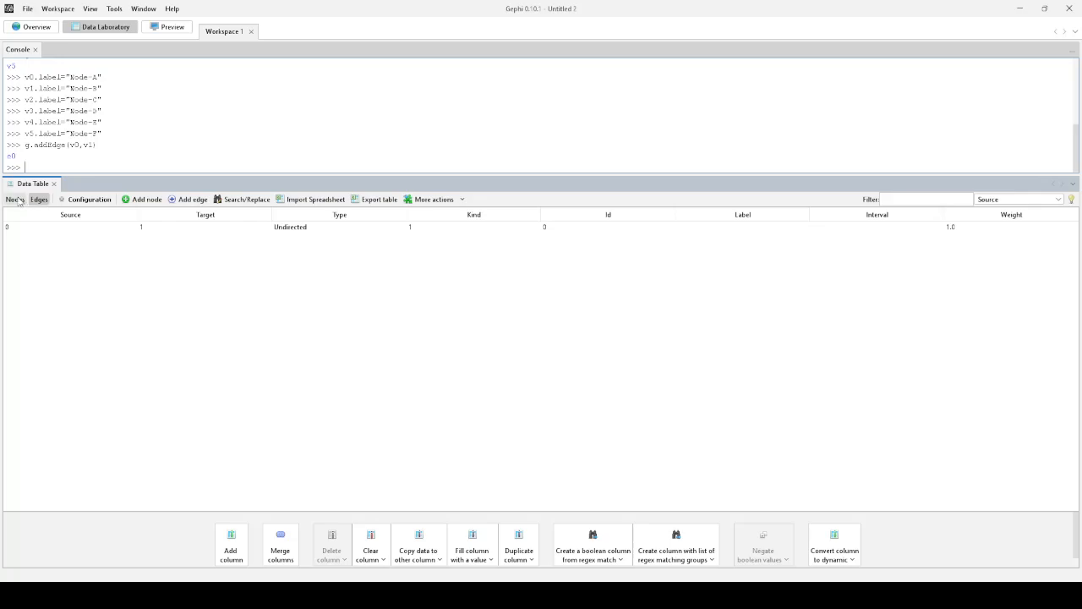
click(16, 199)
click(40, 200)
Adapt the previous edge command to g.addEdge(v1,v2) and run it to connect v1 and v2
key(Up)
key(BackSpace)
text(1)
key(BackSpace)
text(2)
key(Return)
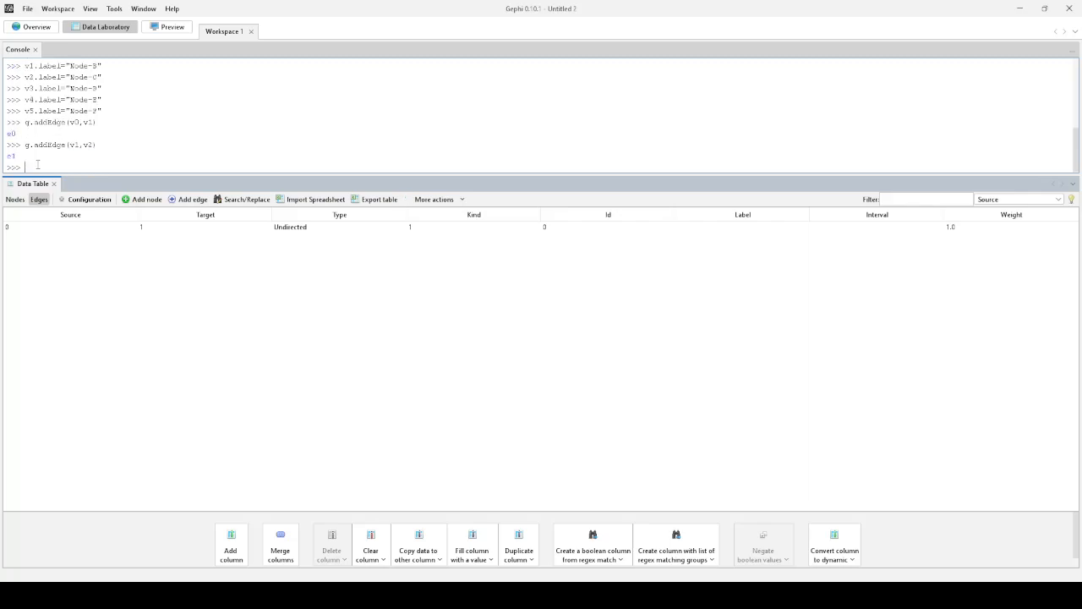
Connect v1 to two more nodes by running g.addEdge(v1,v3) and g.addEdge(v1,v4)
key(Up)
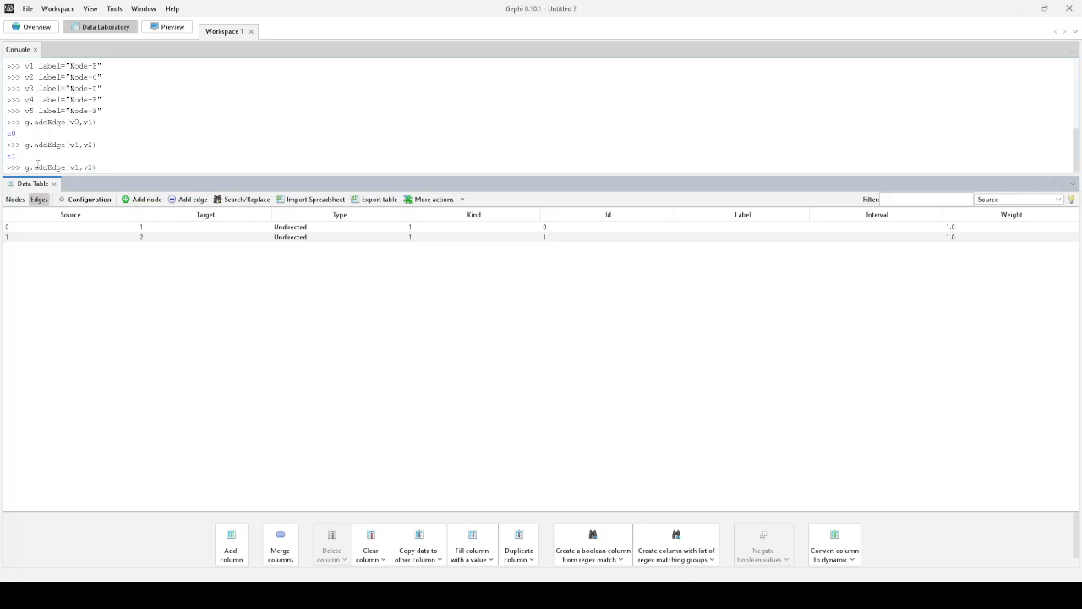
text(3)
key(Return)
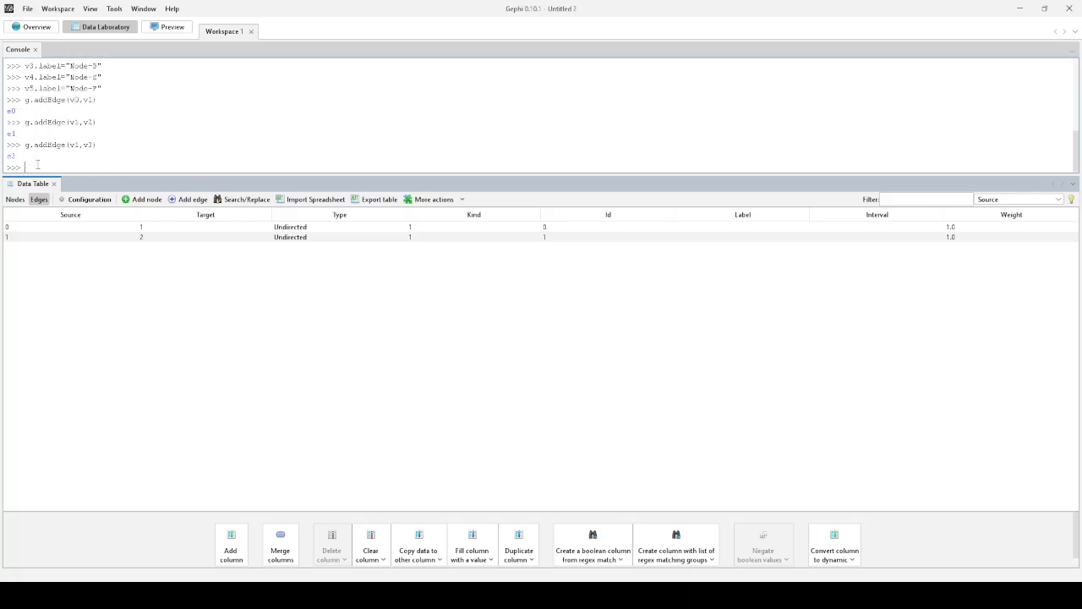
key(Up)
text(4)
key(Return)
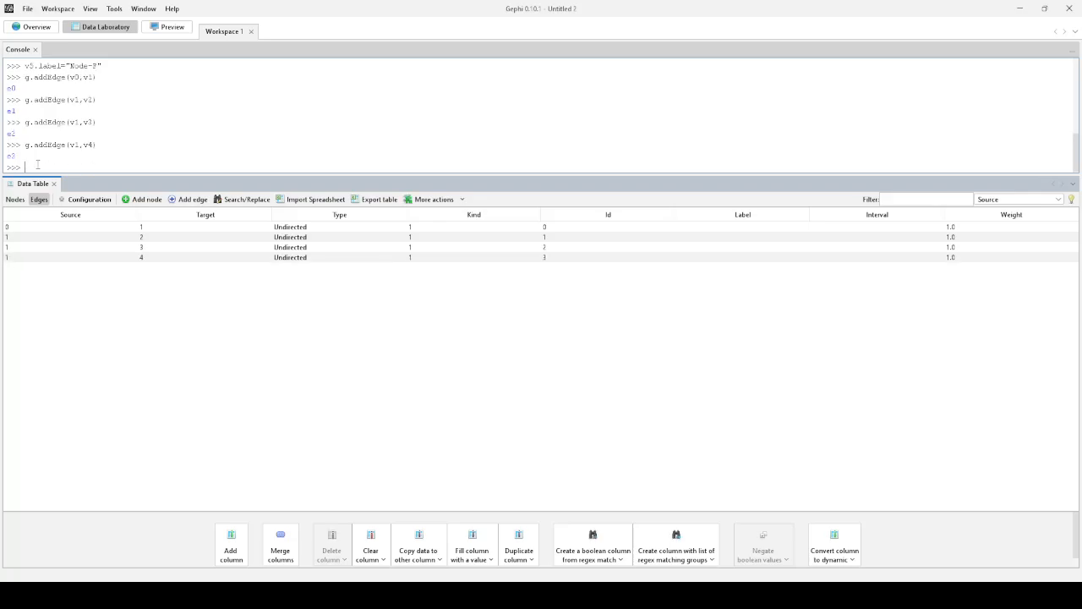
Add an edge between v5 and v3 with g.addEdge(v5,v3), correcting the node name to a lowercase v
text(g.addEdge(v5,v3))
key(Return)
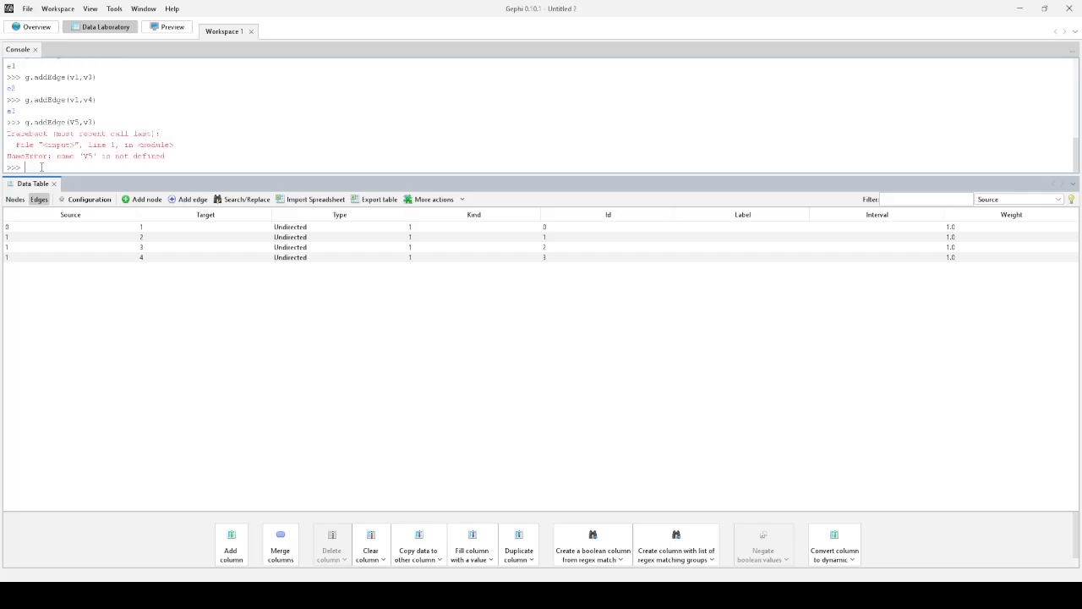
key(Up)
key(Left)
key(Left)
key(Left)
key(Left)
key(Left)
key(BackSpace)
text(v)
key(Return)
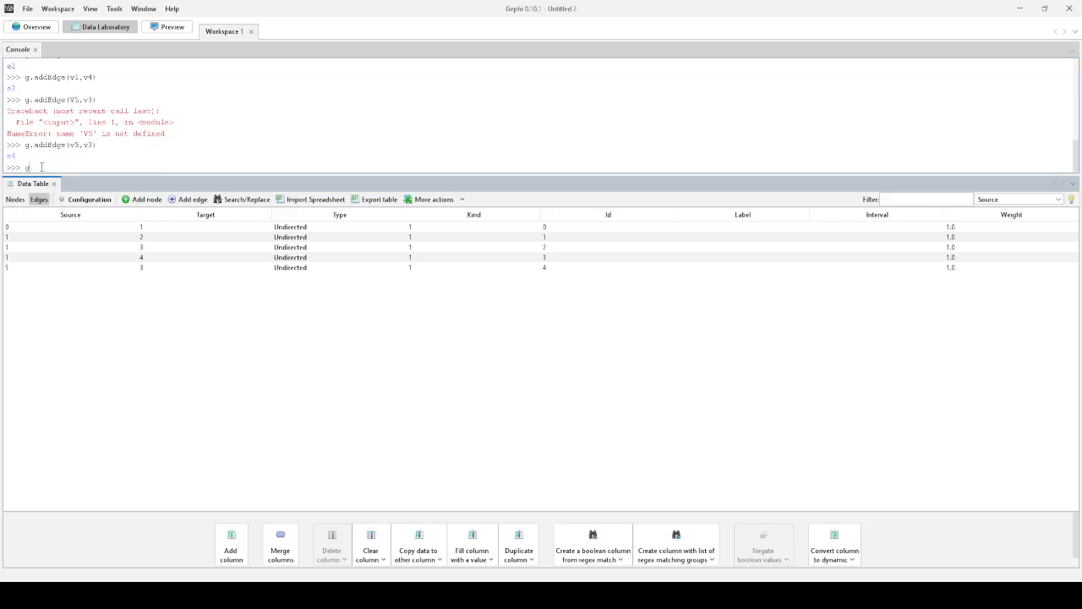
Add two more edges ending at v3 by running g.addEdge(v2,v3) and g.addEdge(v4,v3)
key(Up)
key(BackSpace)
text(2,v3))
key(Return)
key(Up)
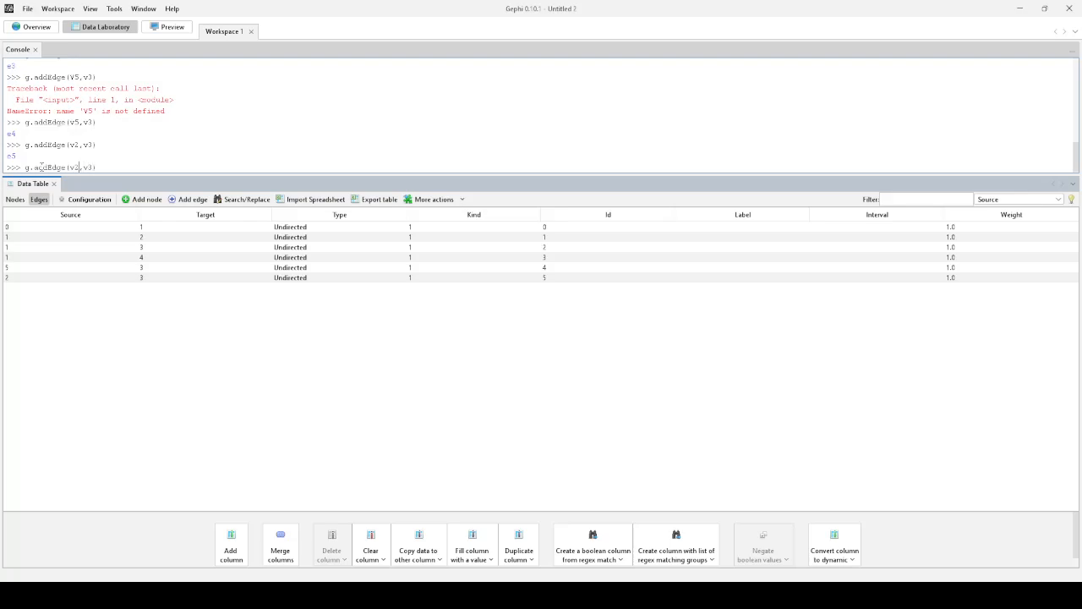
key(BackSpace)
text(4)
key(Return)
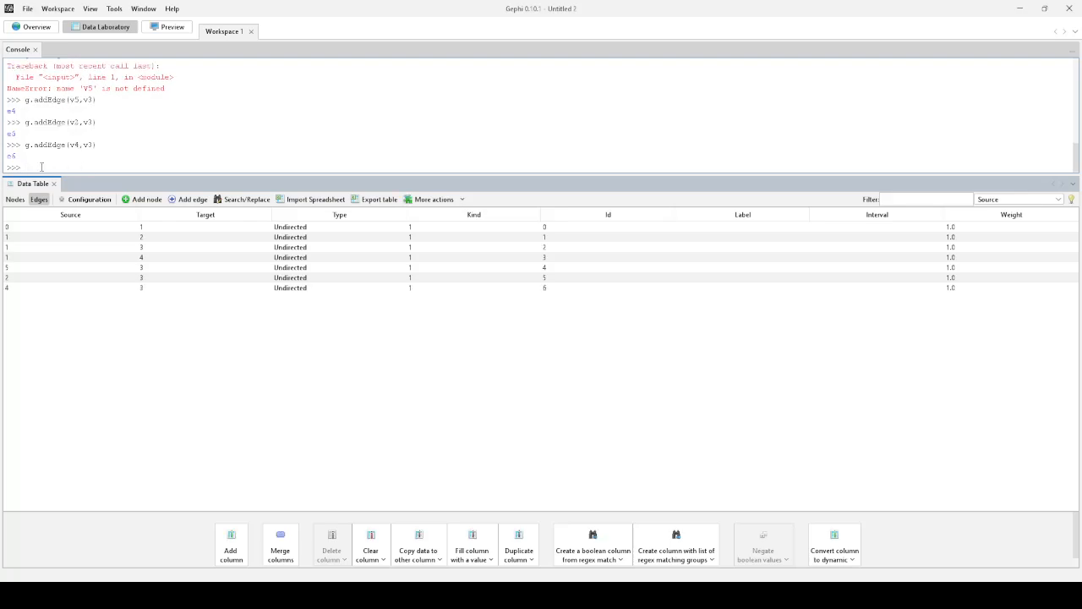
Return to the Overview and run the ForceAtlas 2 layout on the graph
click(38, 27)
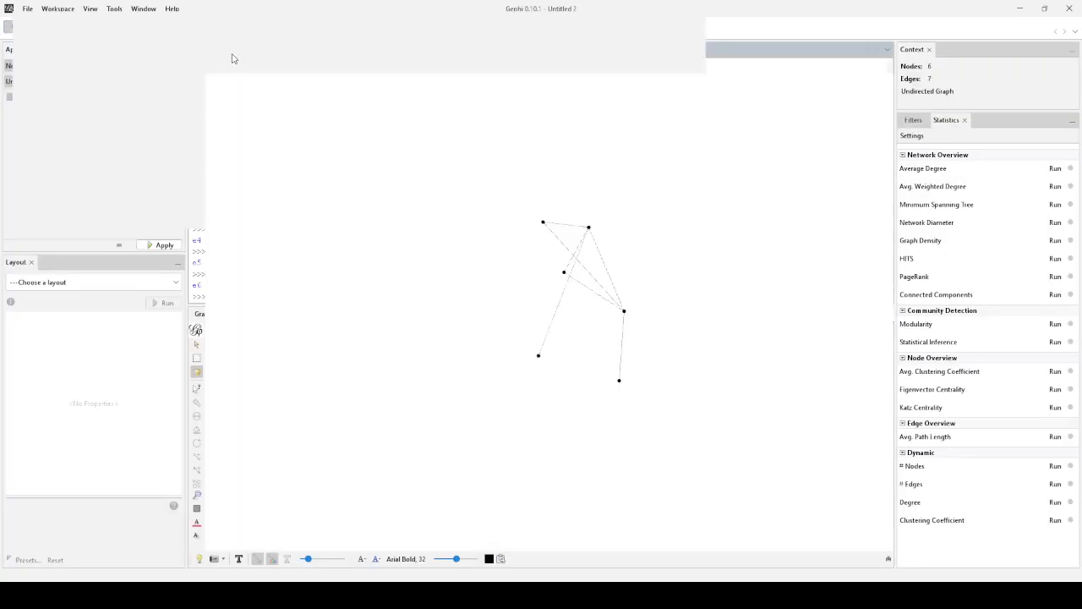
click(87, 282)
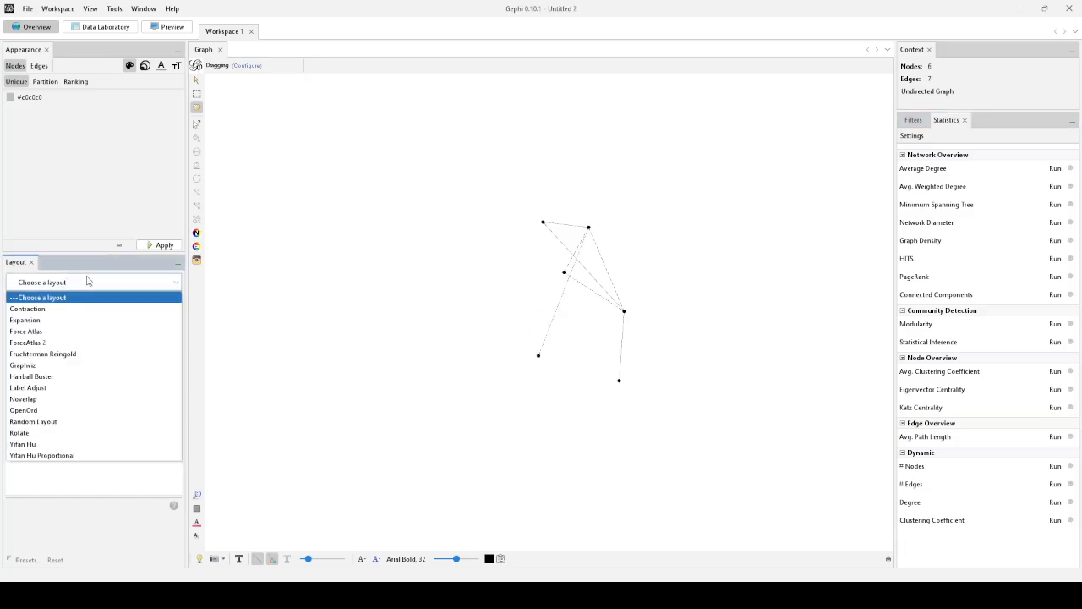
click(40, 342)
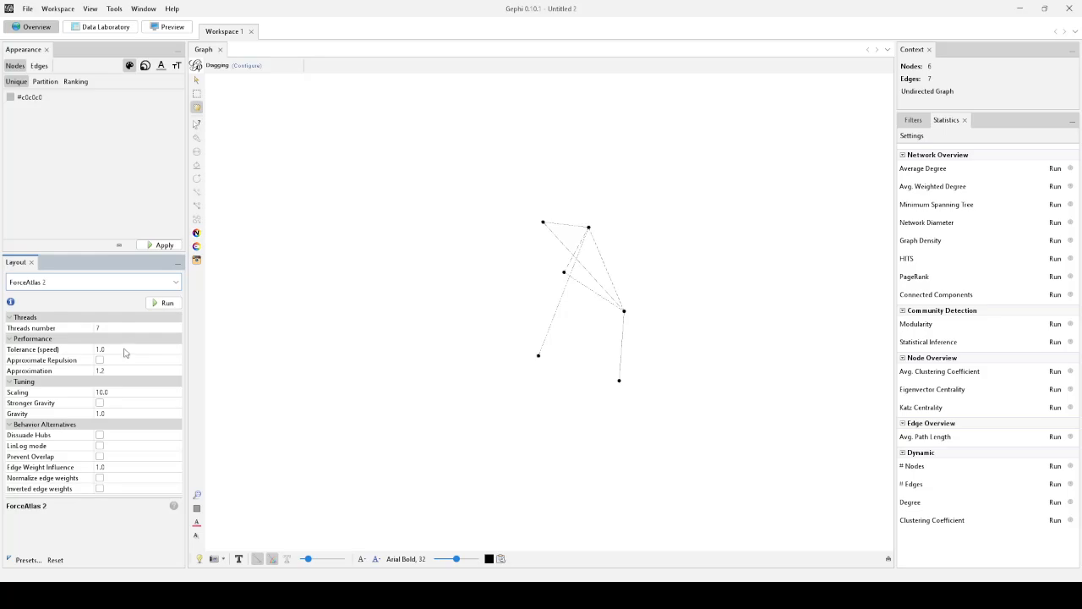
click(161, 303)
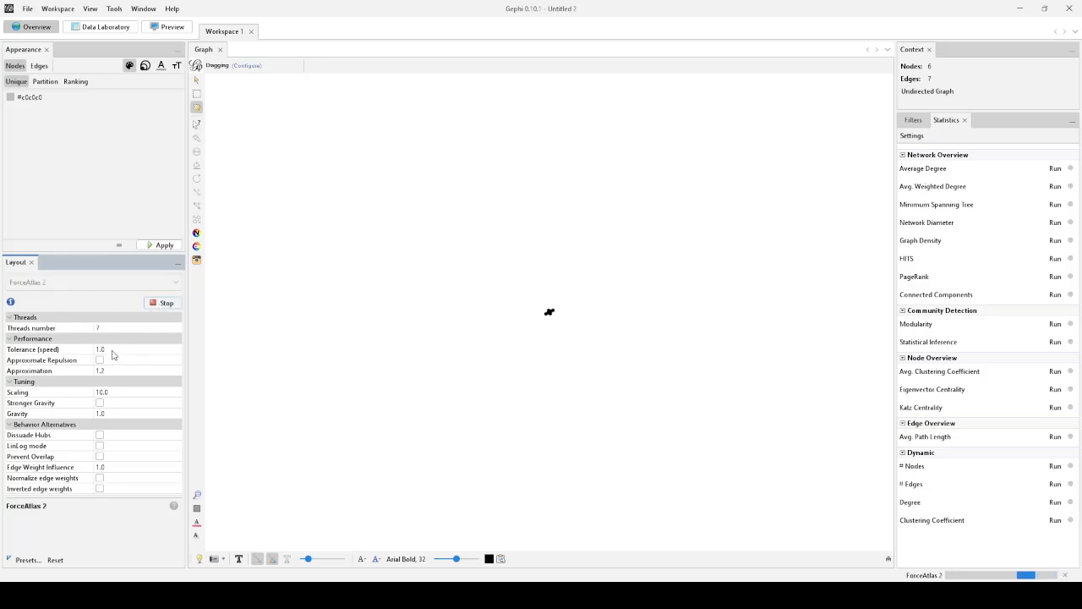
click(112, 352)
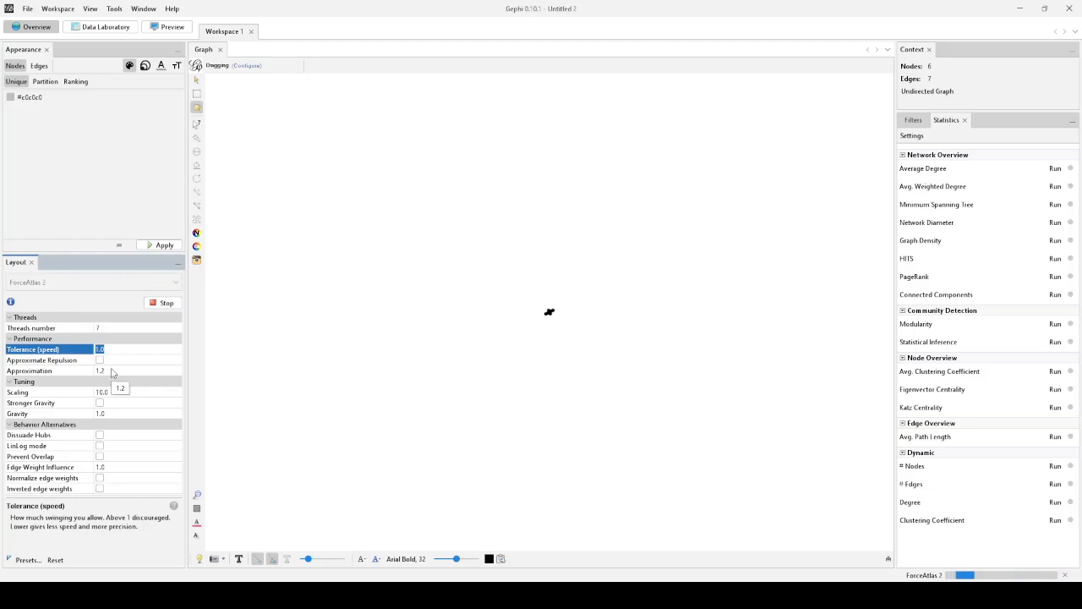
click(110, 359)
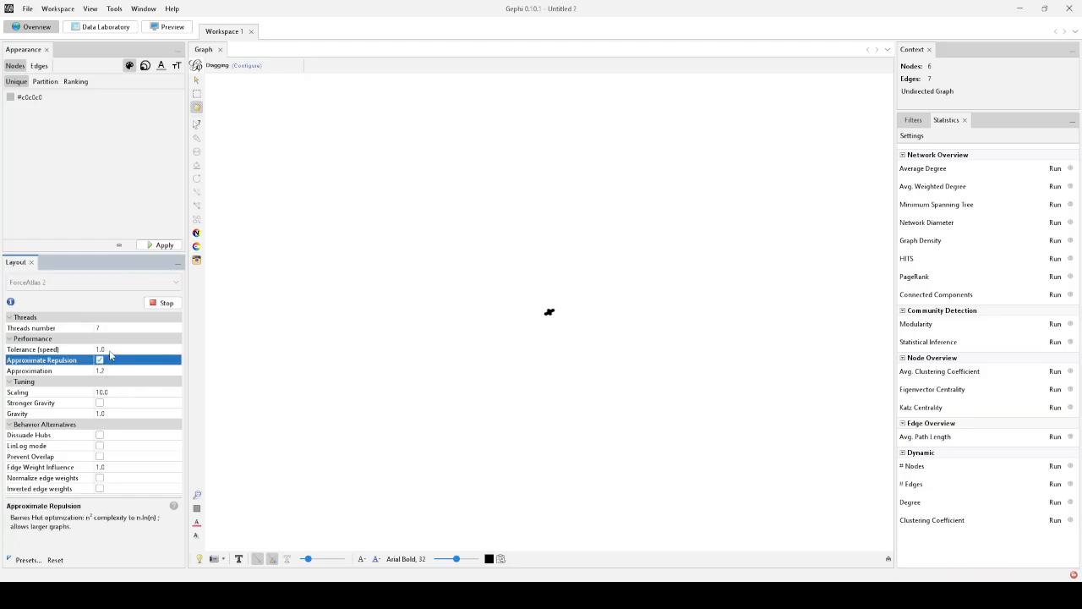
click(100, 360)
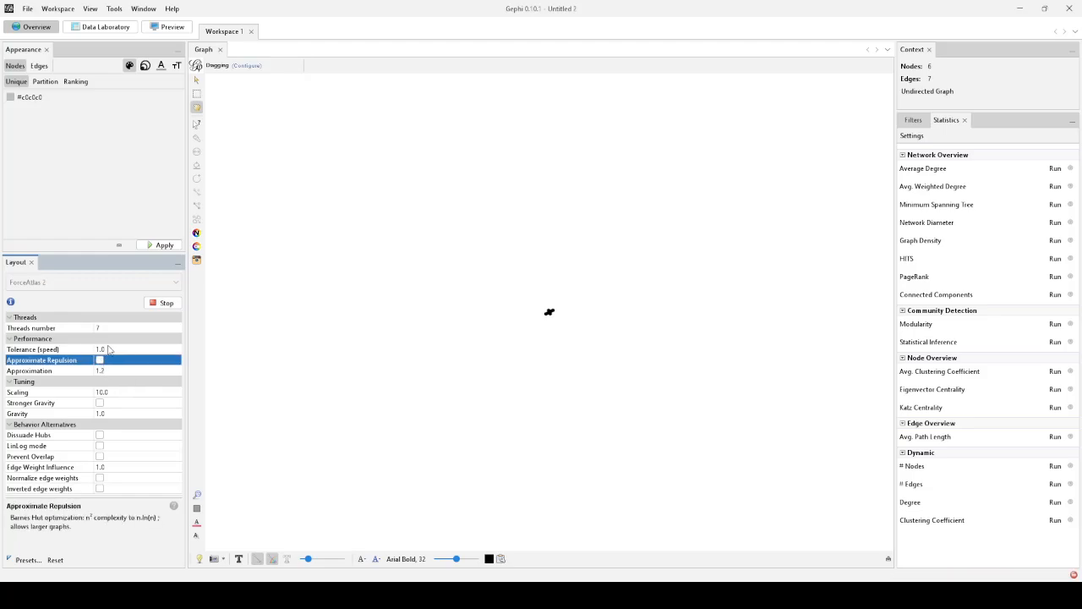
Set the ForceAtlas 2 Scaling to 20 and stop the running layout
click(106, 391)
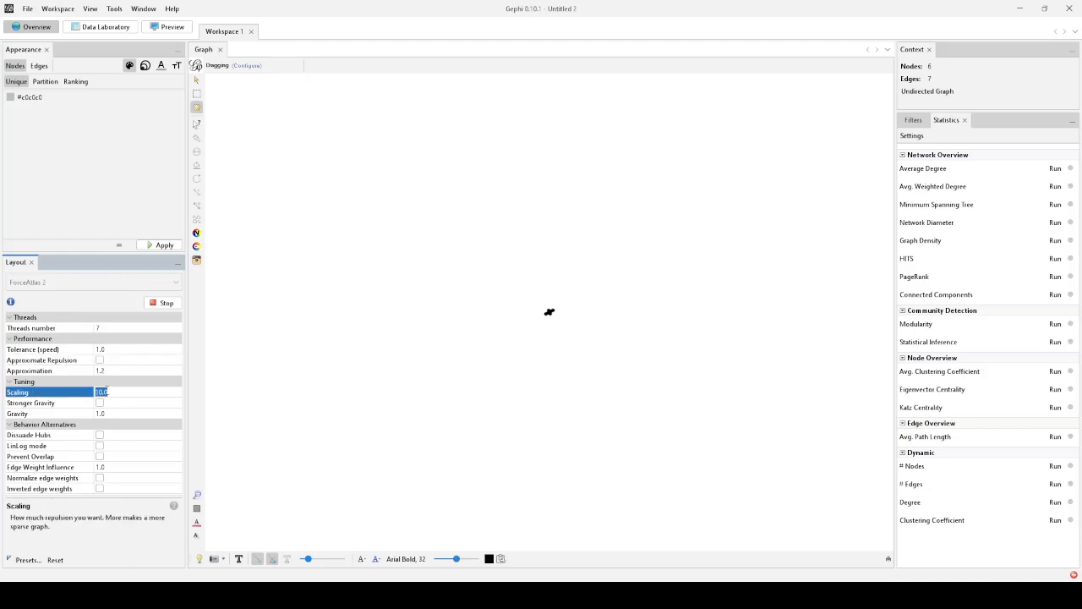
text(20)
key(Return)
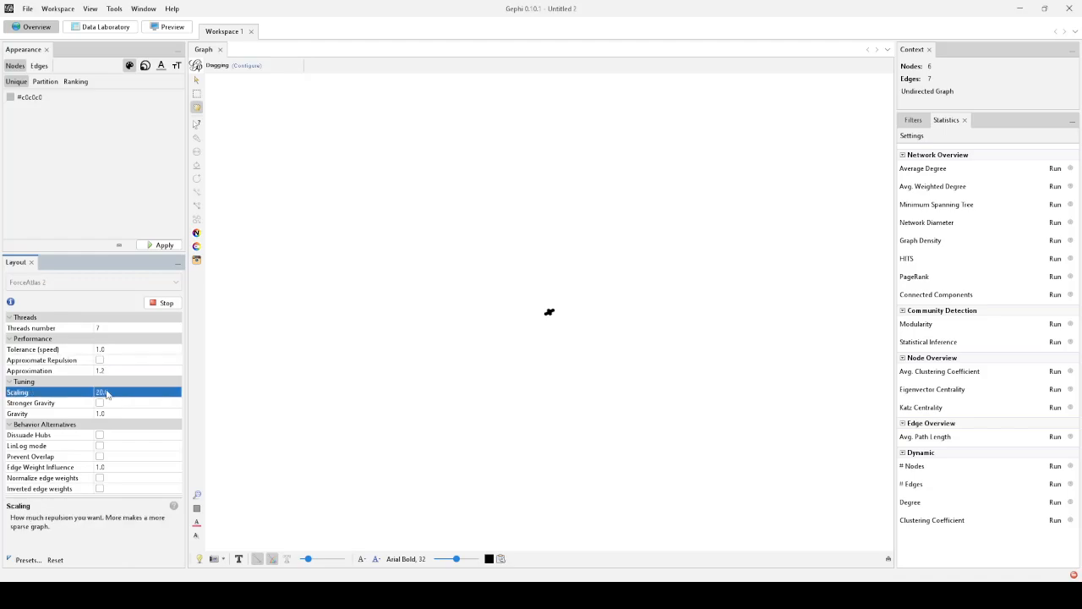
click(164, 303)
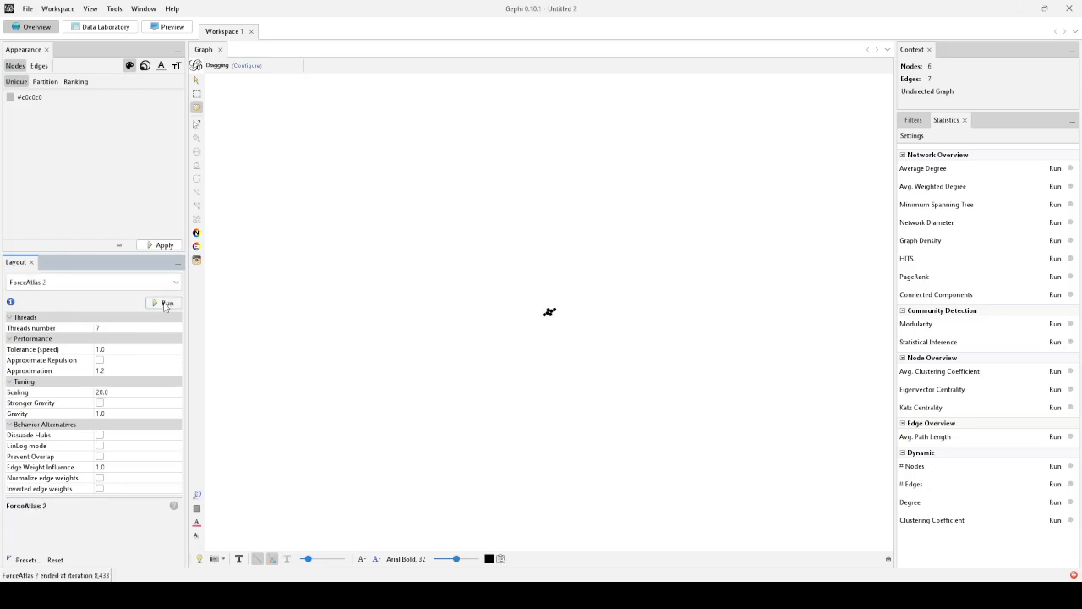
Set the ForceAtlas 2 Scaling to 50 and rerun the layout
click(164, 302)
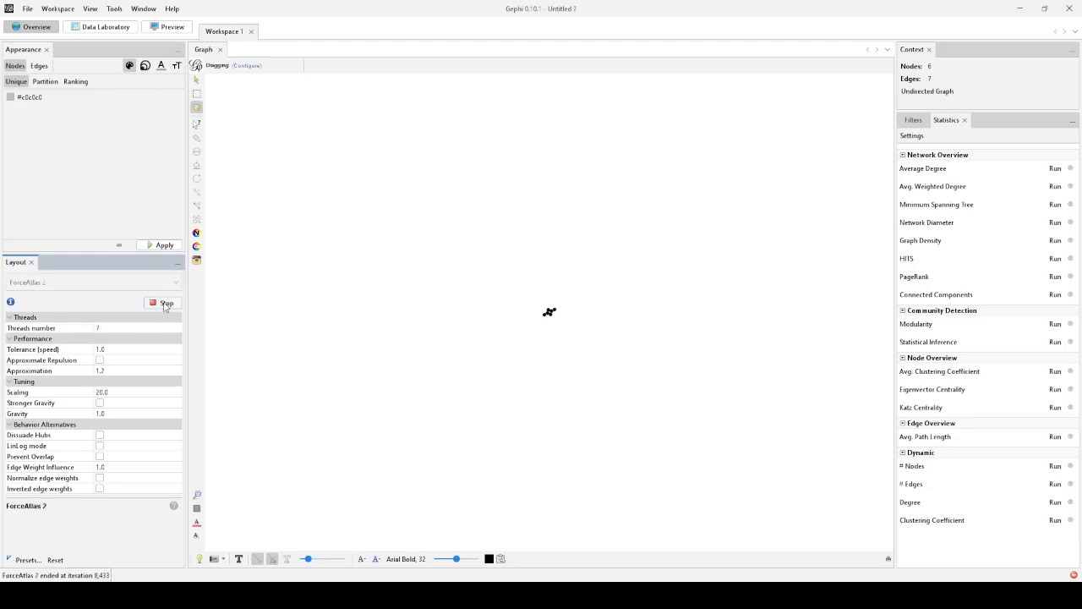
click(118, 391)
text(50)
key(Return)
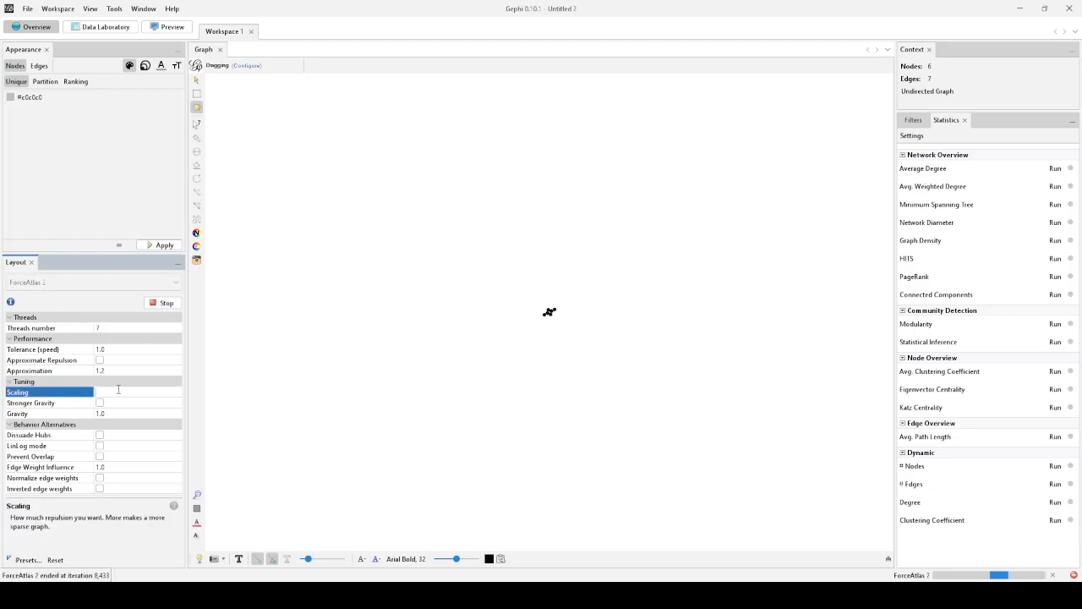
click(165, 304)
click(166, 304)
click(166, 306)
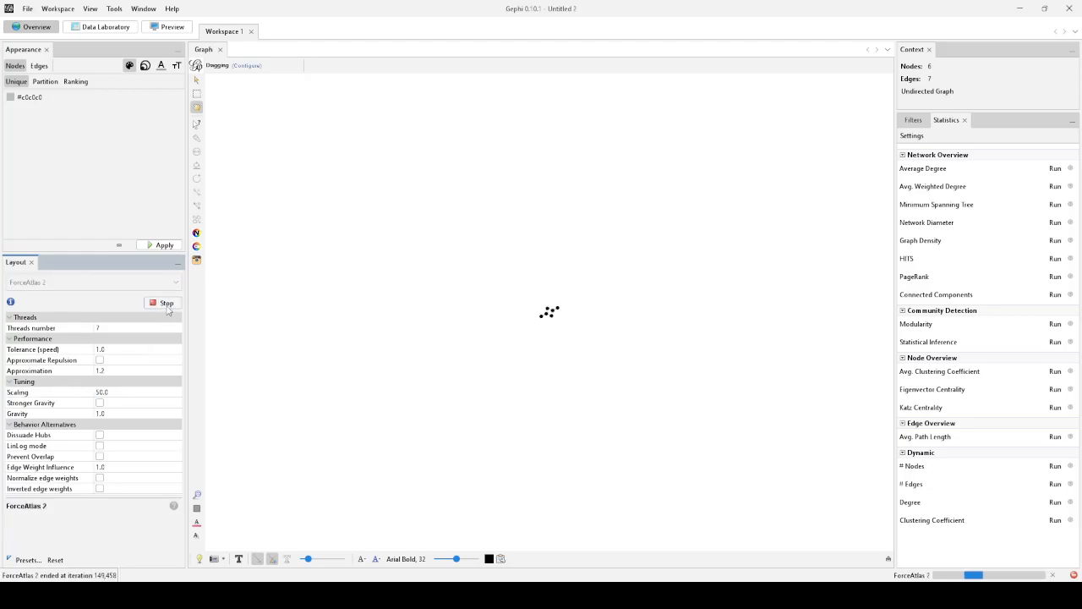
Set the ForceAtlas 2 Scaling to 100 and run the layout again
click(113, 392)
text(100)
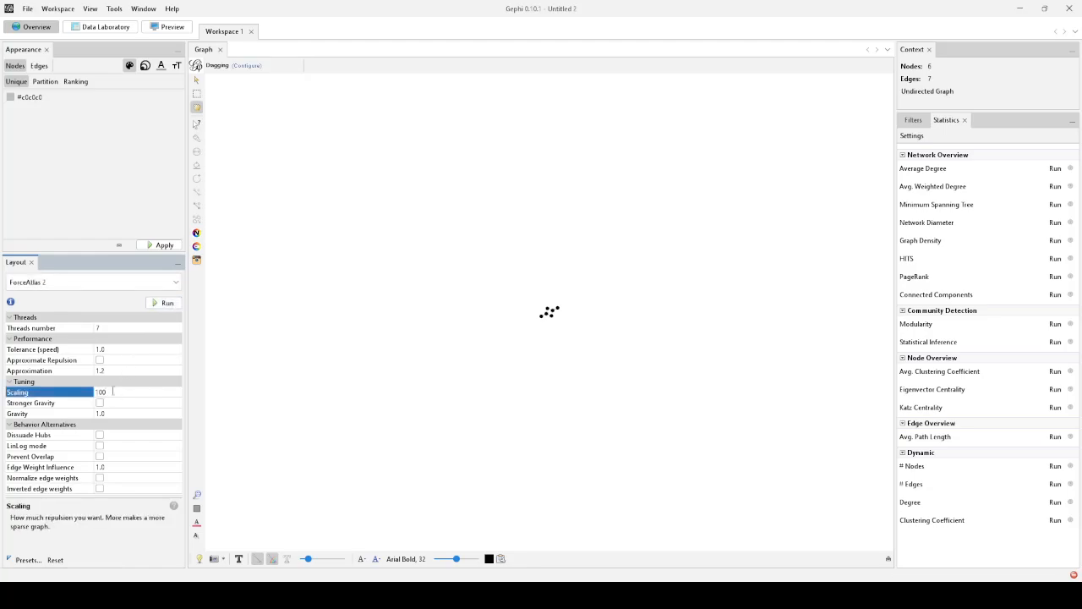
click(173, 305)
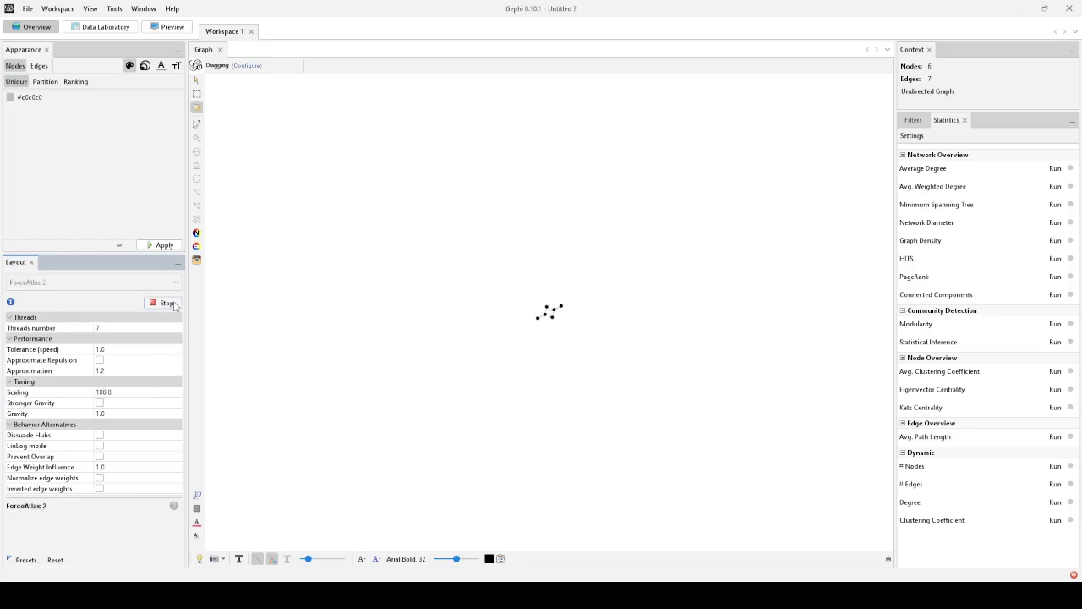
Raise the ForceAtlas 2 Scaling to 1000 and run the layout to spread the nodes apart
click(121, 391)
text(1000)
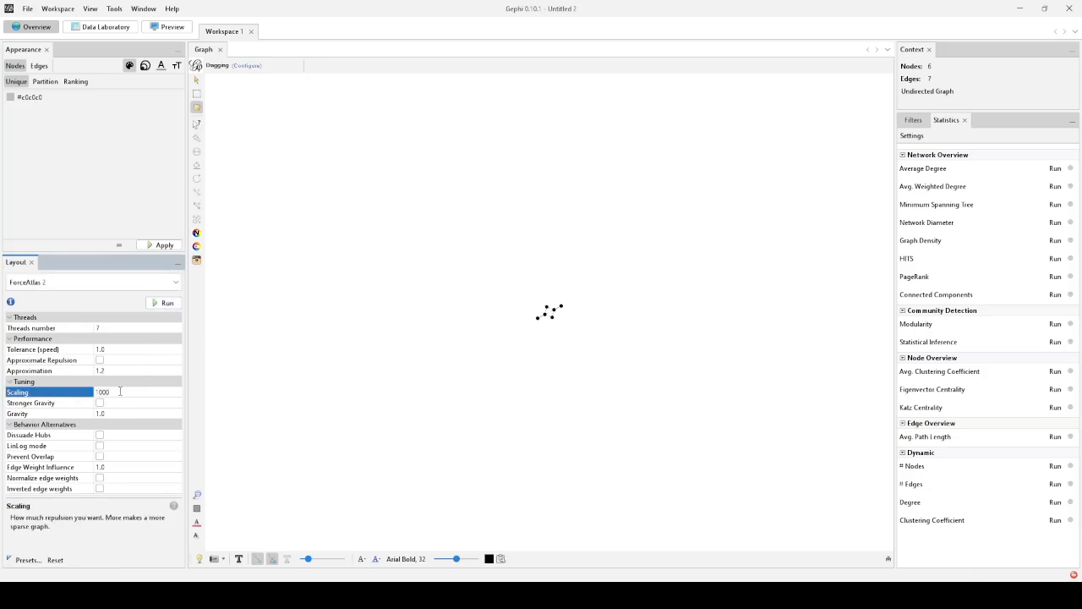
click(160, 302)
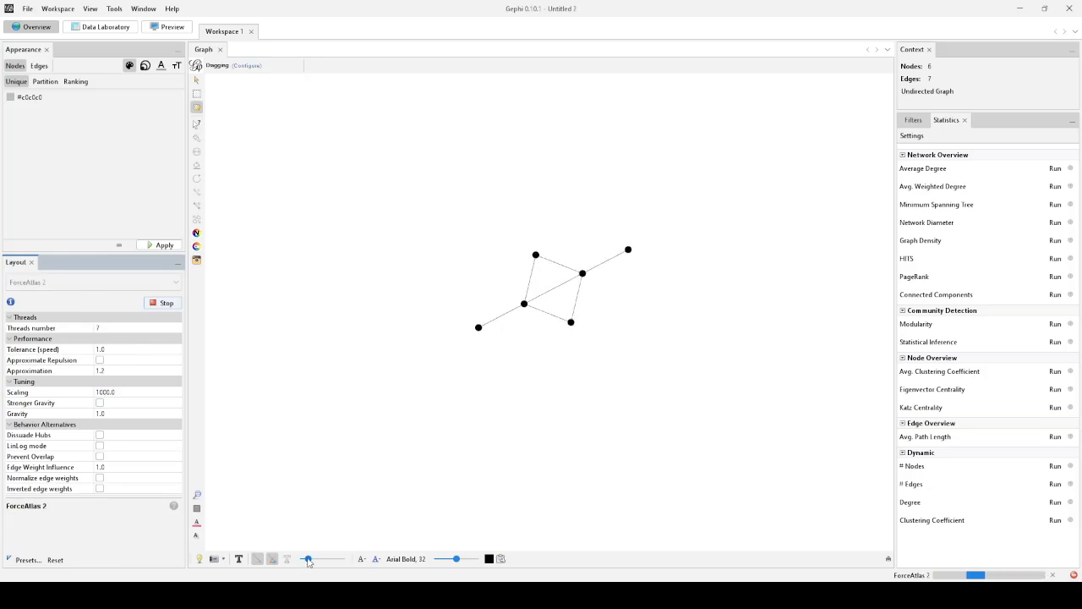
Expand the graph's display settings and turn on node labels
click(887, 559)
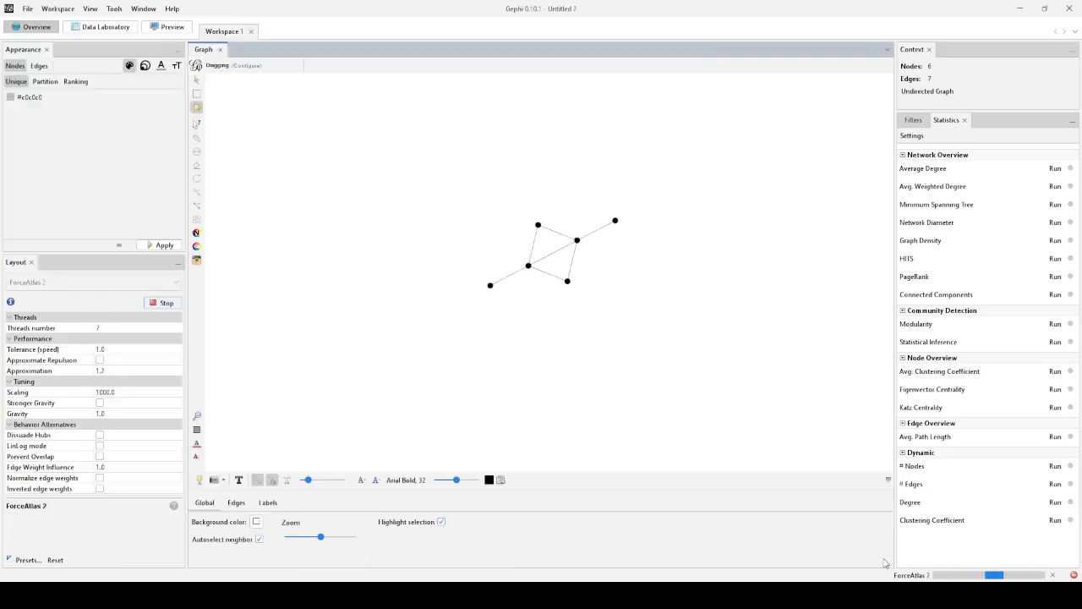
click(267, 504)
click(215, 520)
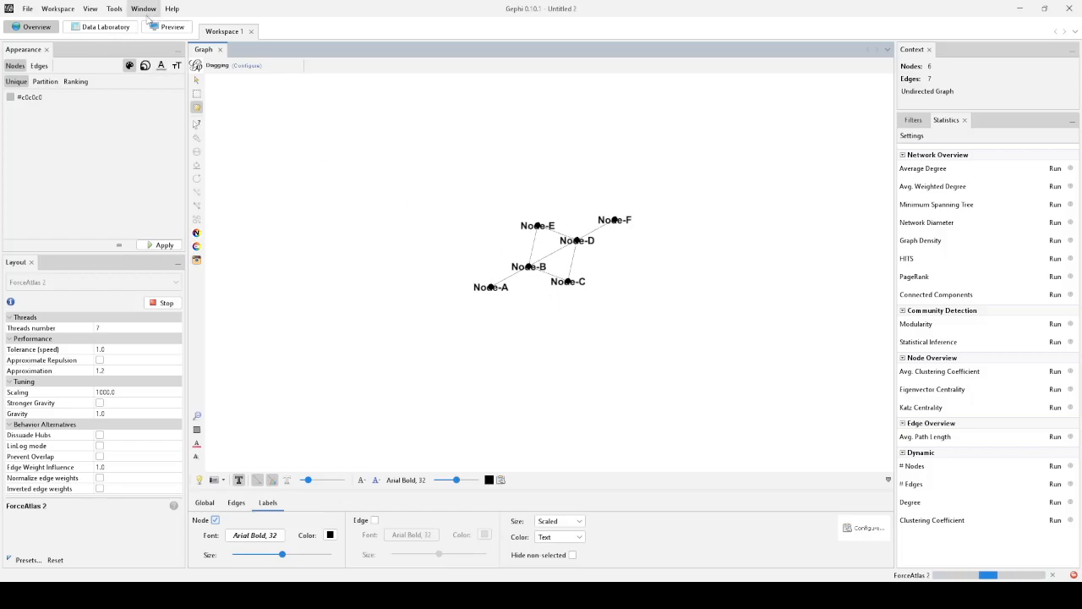
Check the edges table in the Data Laboratory, and open the scripting Console in the Overview
click(104, 28)
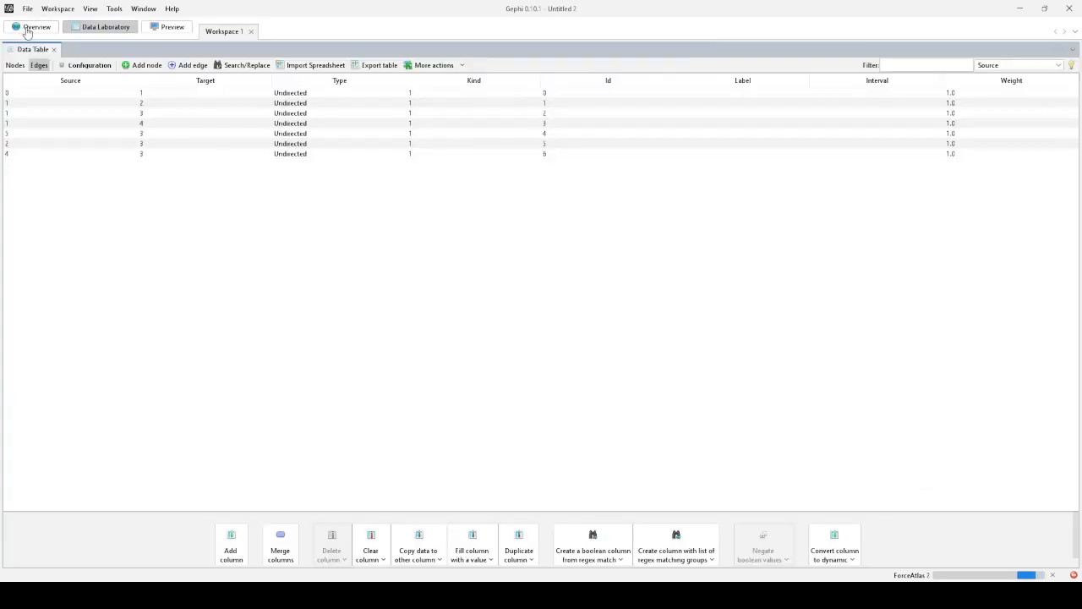
click(36, 26)
click(143, 8)
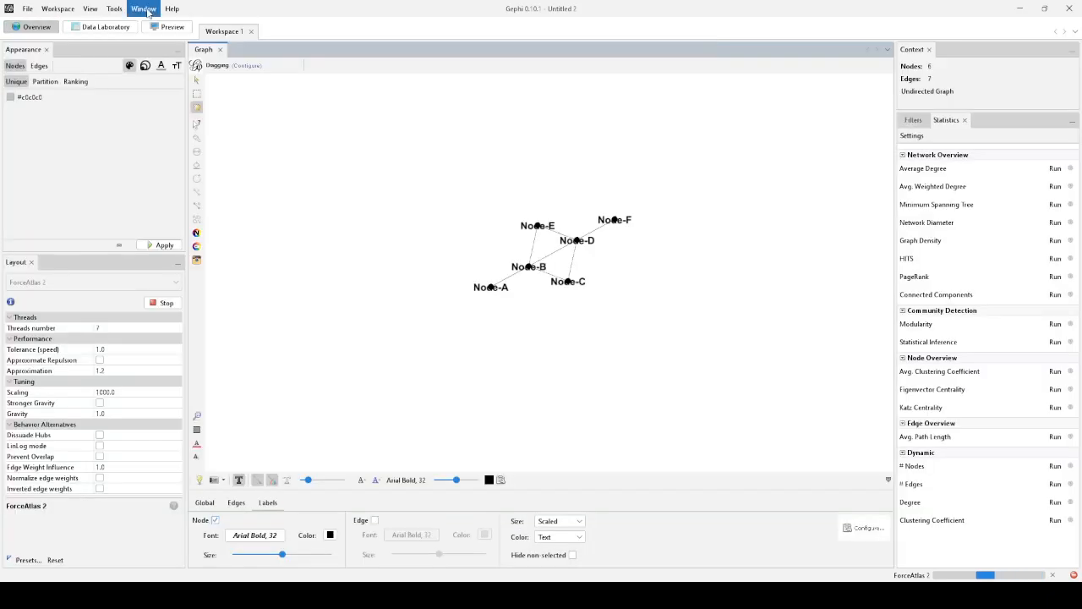
click(151, 54)
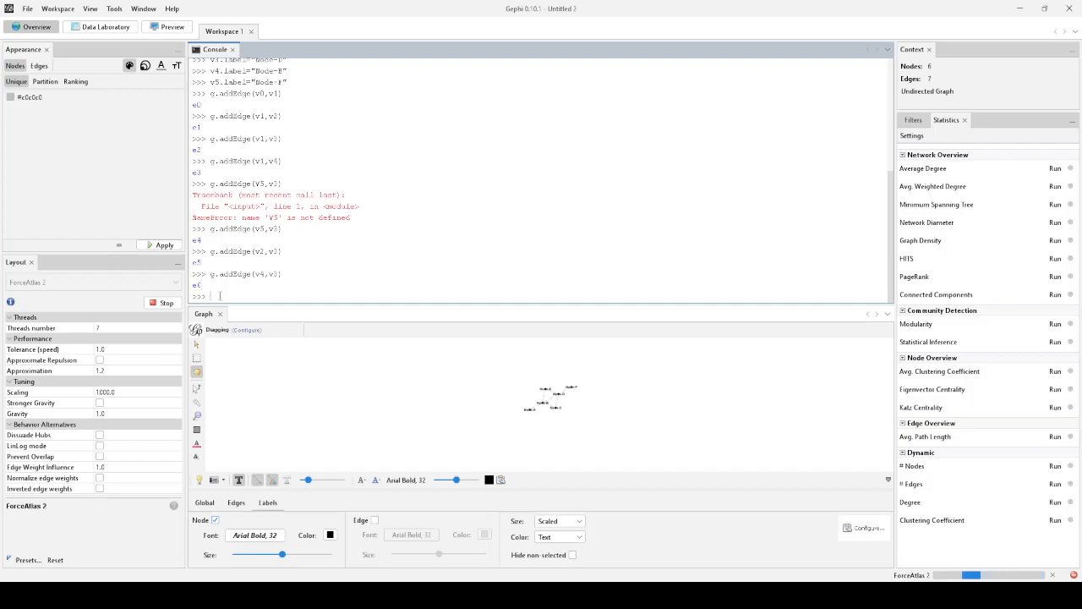
Query the degrees of two nodes by running v1.degree and v2.degree in the Console
text(v1)
text(.degree)
key(Return)
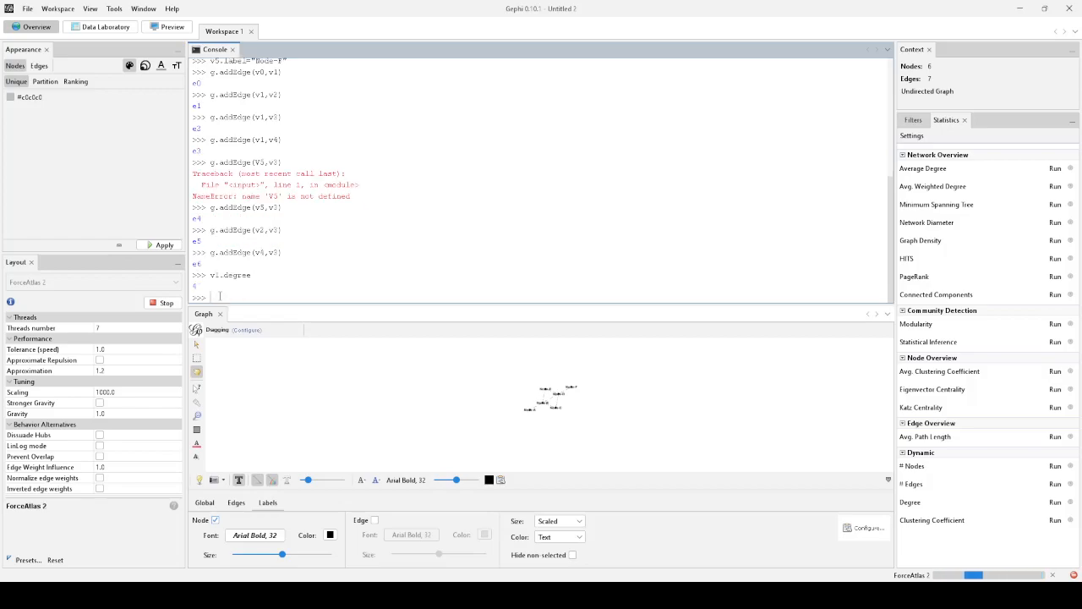
text(v)
text(1)
text(.degree)
key(Return)
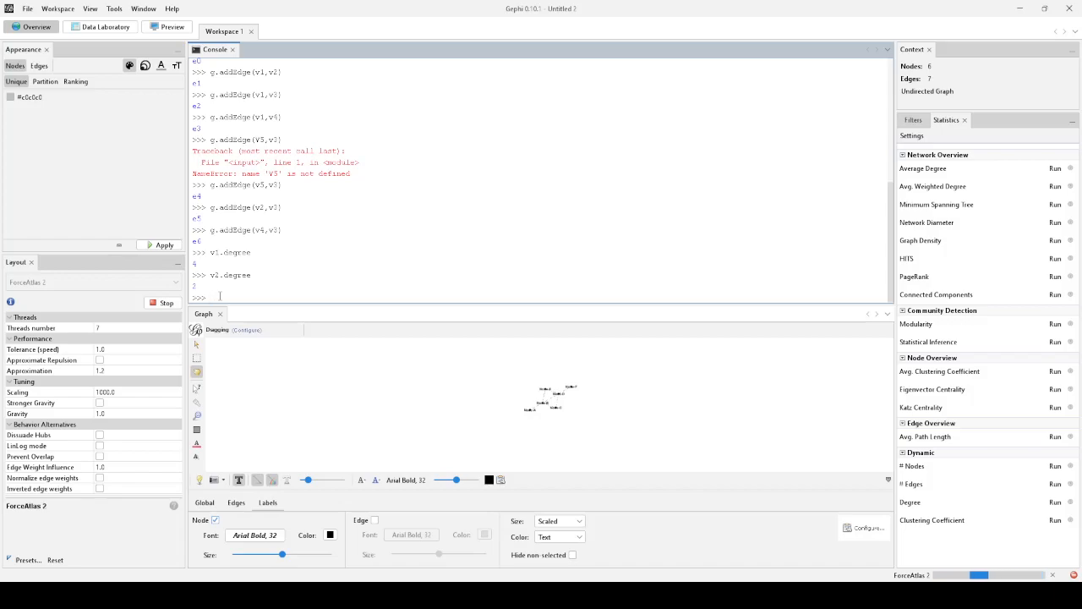
Store the total of all node degrees by running sum = v1.degree +v2.degree+v3.degree+v4.degree+v5.degree+v0.degree
text(sum =)
key(BackSpace)
text(= v1.degree +v2.degree+)
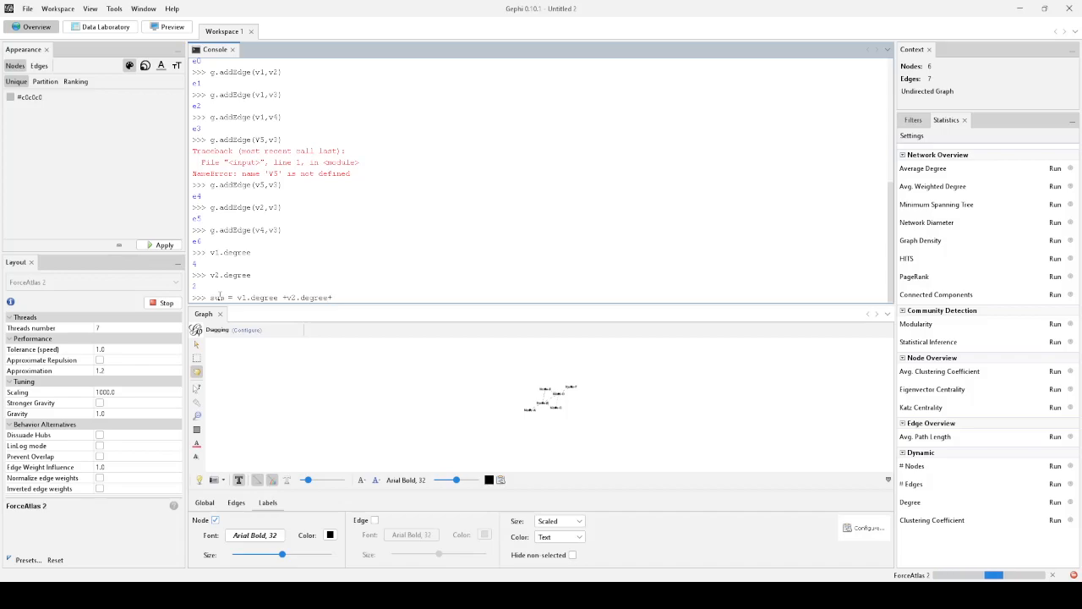
text(v3.degree+v4.degree+v5)
scroll(273, 192, up, 8)
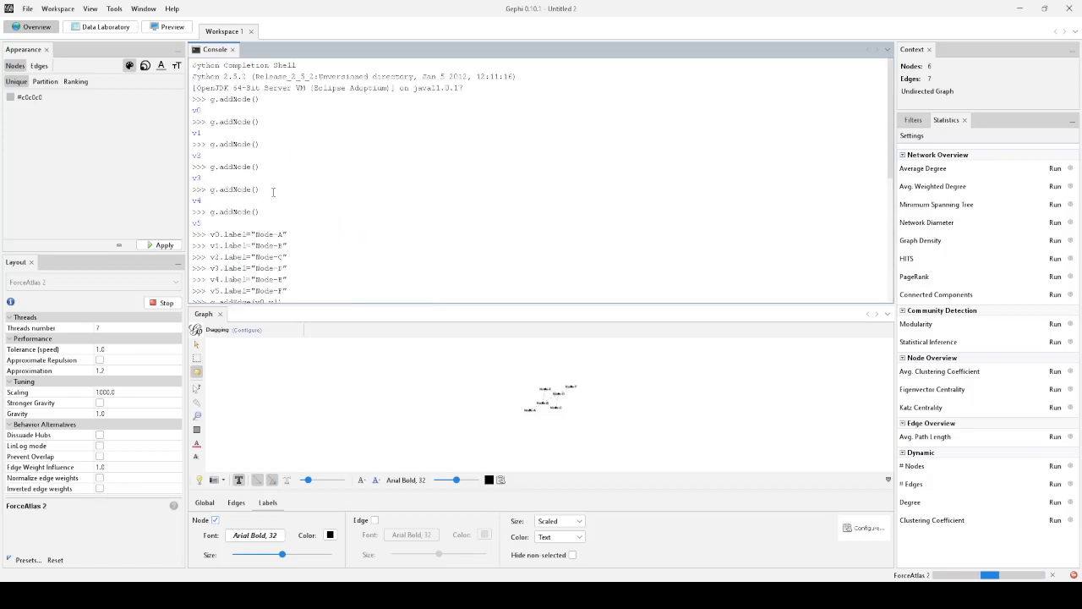
scroll(273, 192, down, 8)
scroll(287, 203, up, 4)
scroll(302, 217, down, 4)
scroll(303, 216, up, 2)
scroll(307, 220, down, 2)
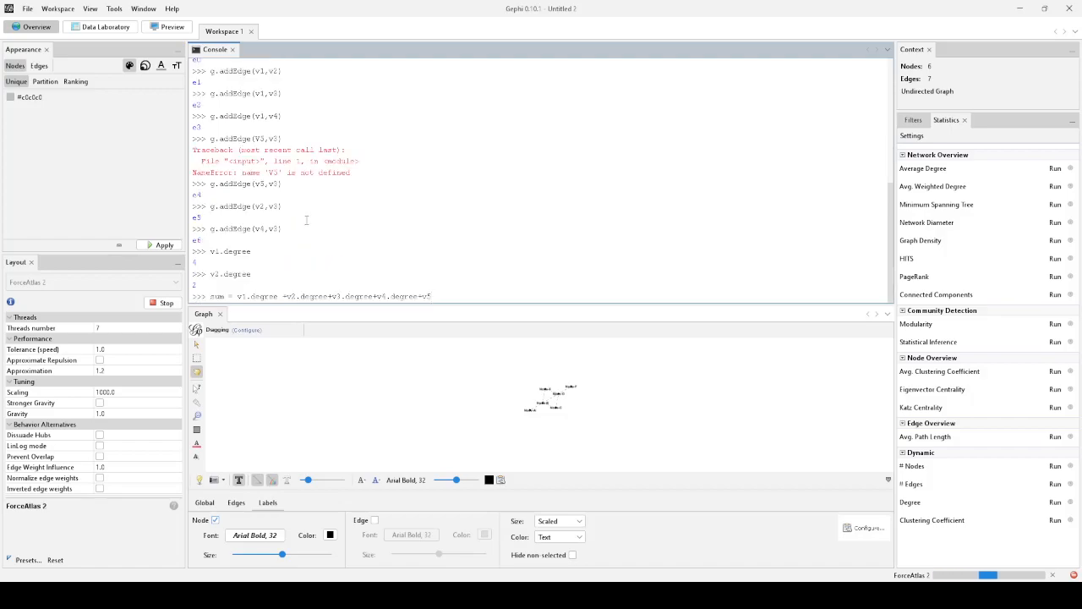
text(.degree+v6.degree)
key(Return)
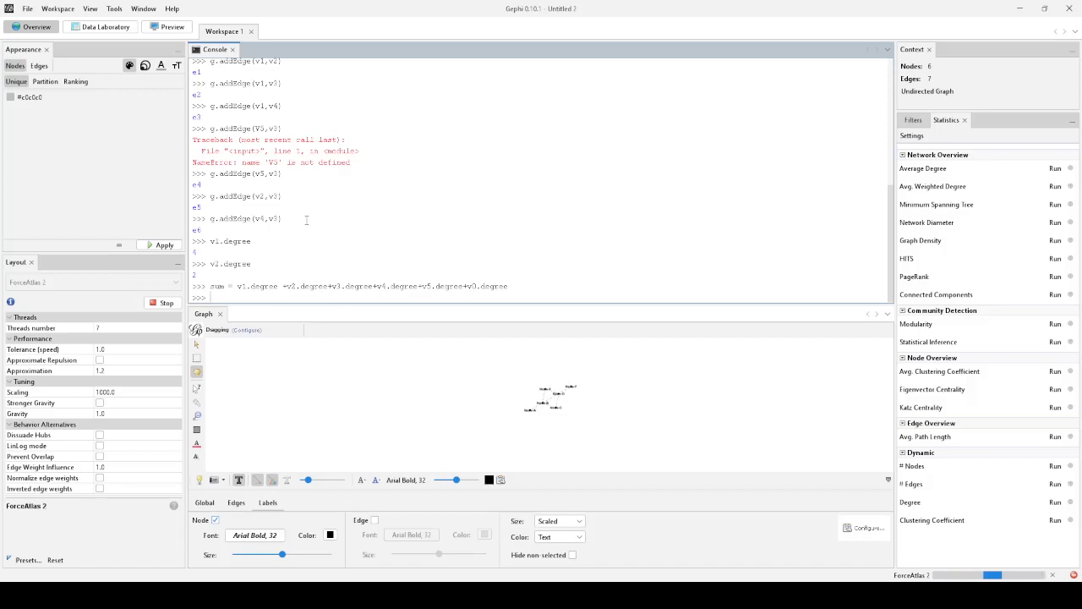
Compute the average degree with average = sum/6; using a variable name without a space, and output average
text(average degree = sum/6)
key(Return)
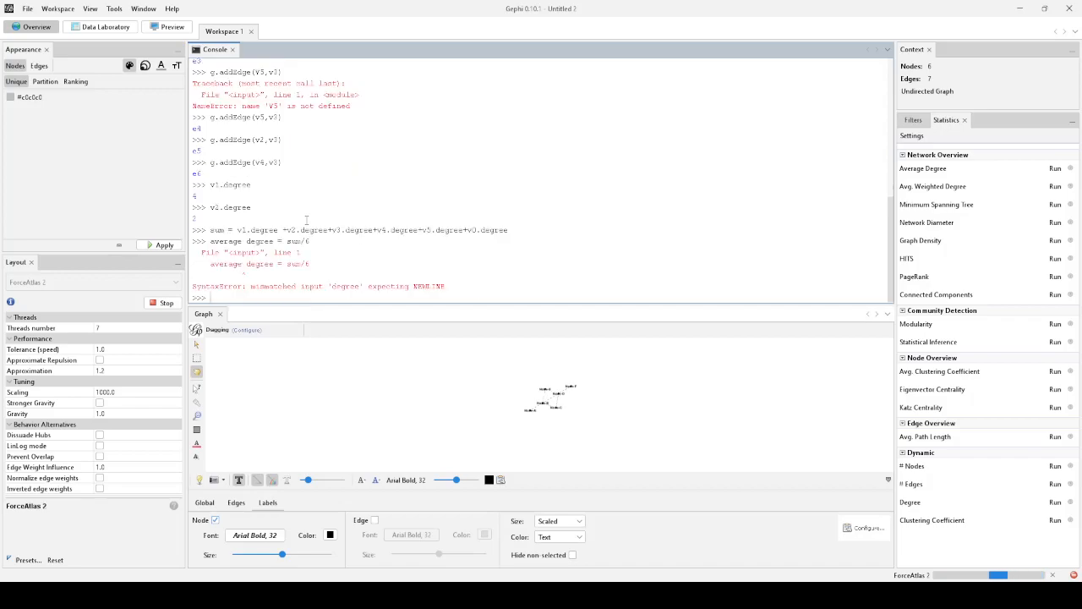
key(Up)
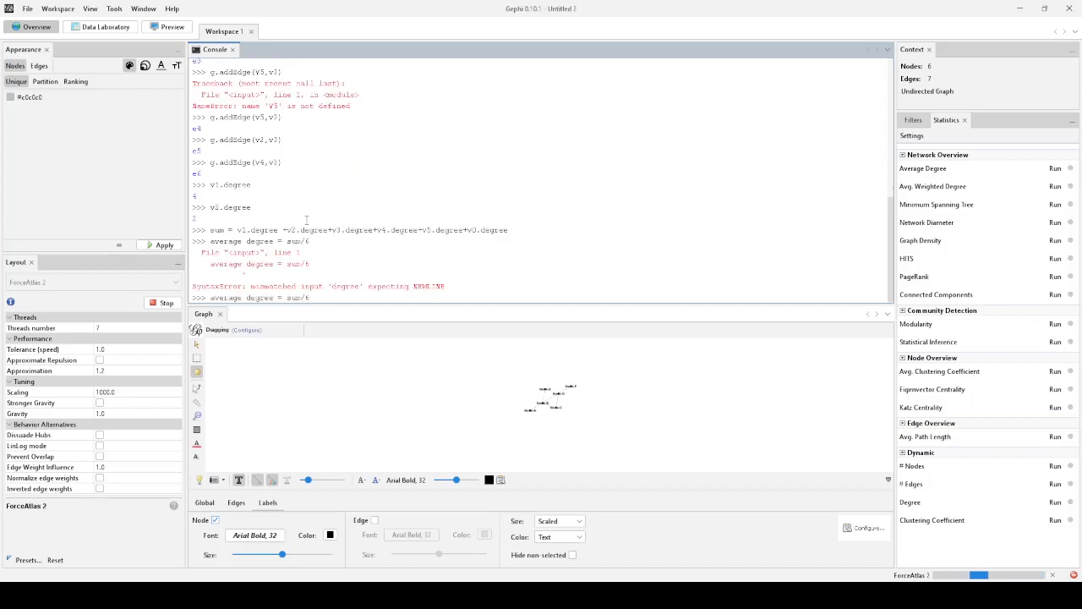
key(Left)
key(Left)
key(Left)
key(Left)
key(Left)
key(Left)
key(Left)
key(Left)
key(BackSpace)
key(BackSpace)
key(BackSpace)
key(BackSpace)
key(BackSpace)
key(BackSpace)
key(BackSpace)
key(End)
text(;)
key(Return)
text(average)
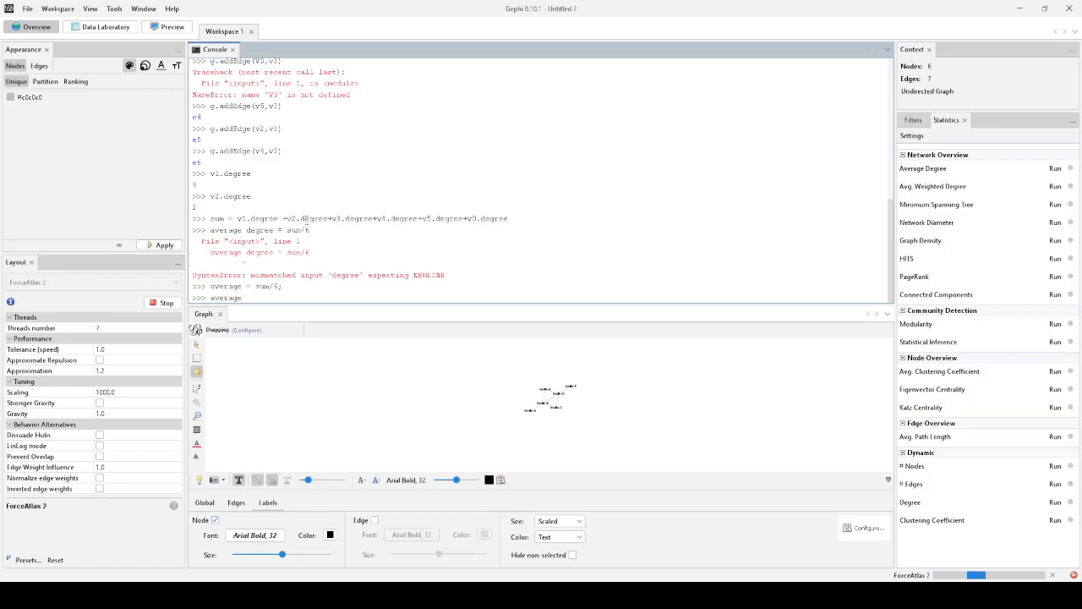
key(Return)
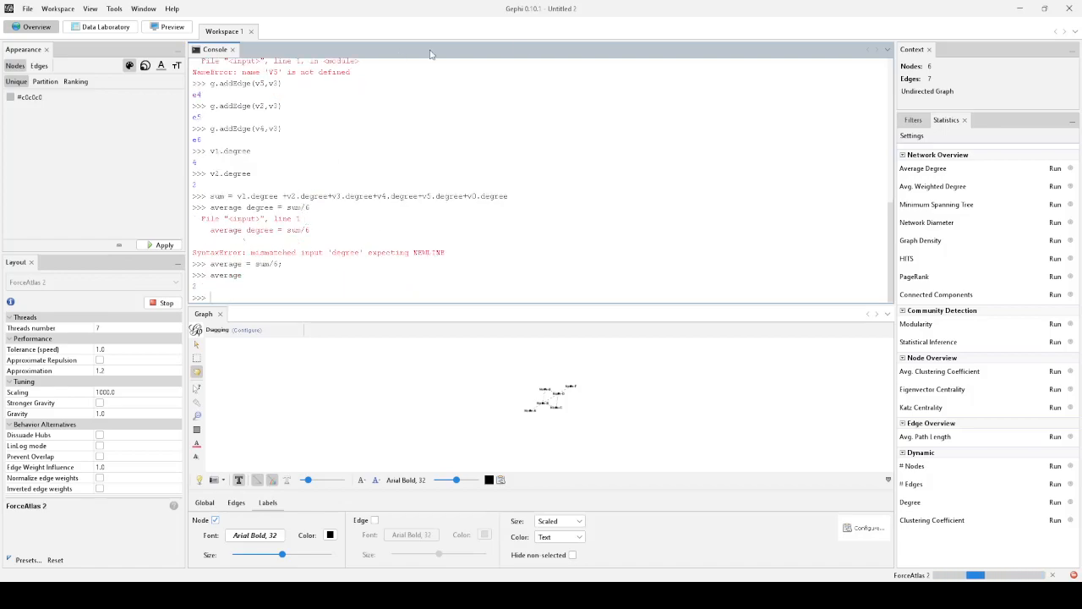
Run the Average Degree statistic and view each node's degree in the Data Laboratory's nodes table
click(1056, 169)
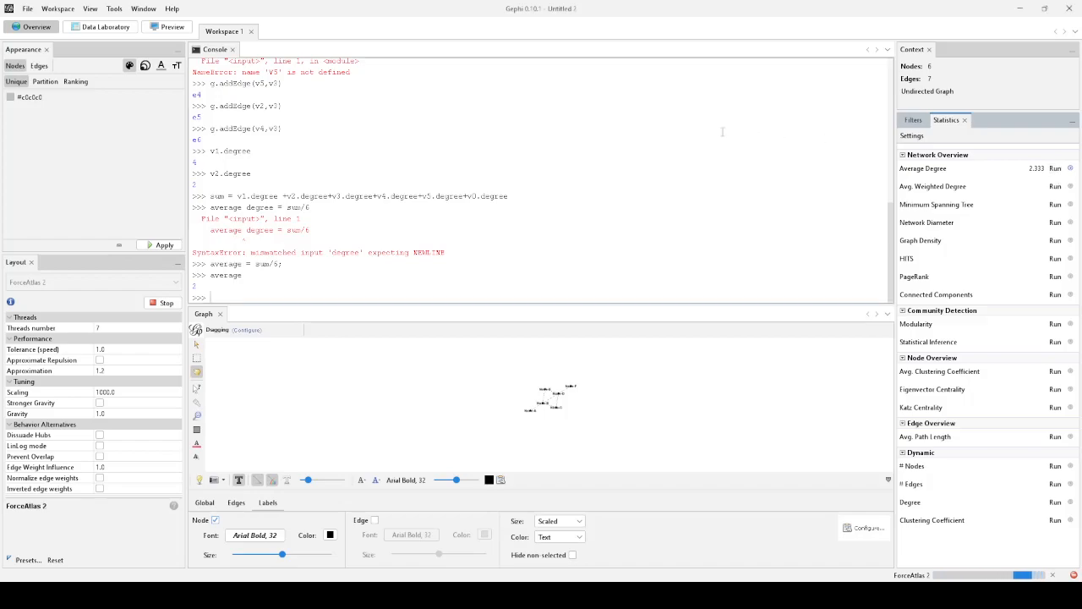
scroll(551, 406, up, 5)
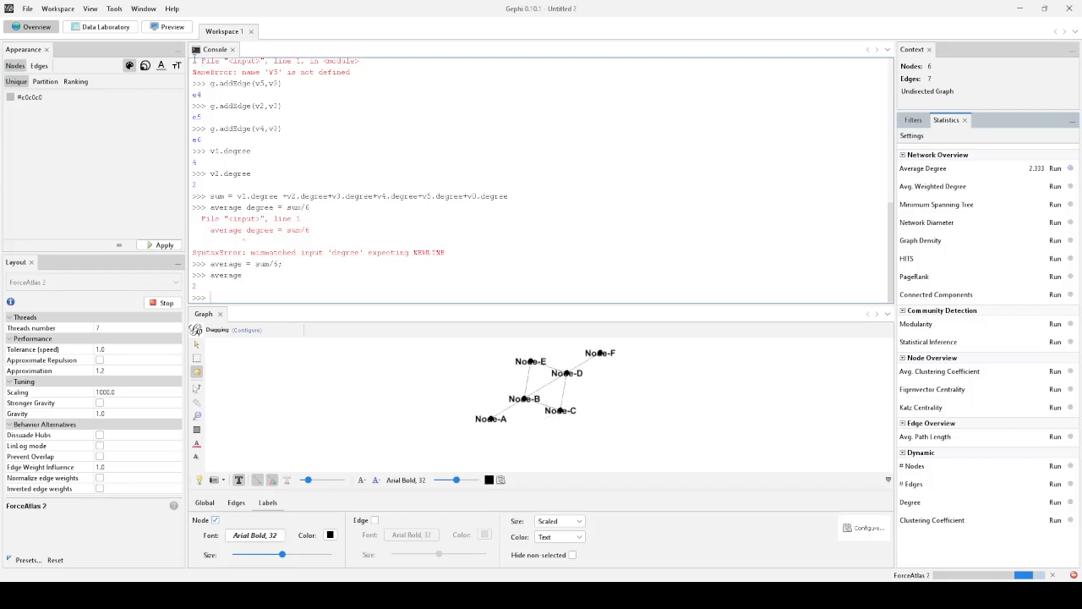
click(125, 31)
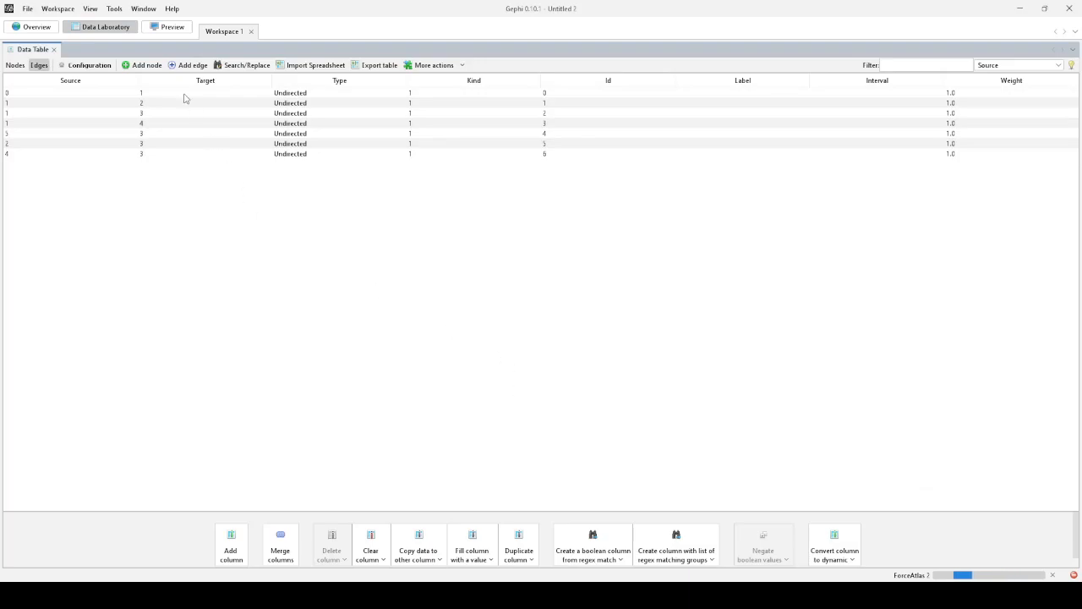
click(15, 65)
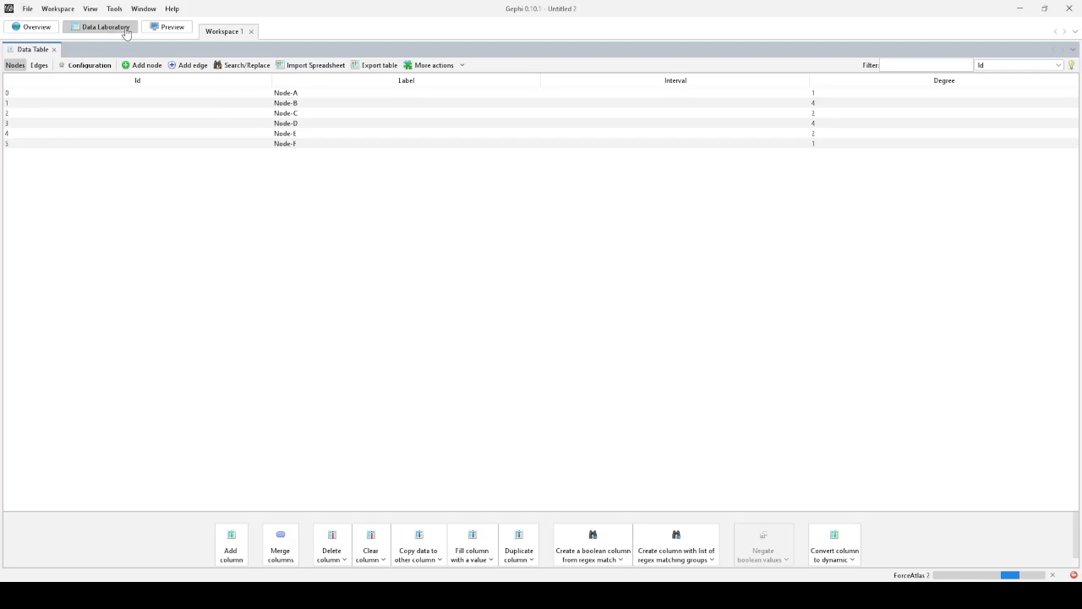
Return to the Overview Console and color two nodes red with v1.color=red and v3.color=red
click(144, 10)
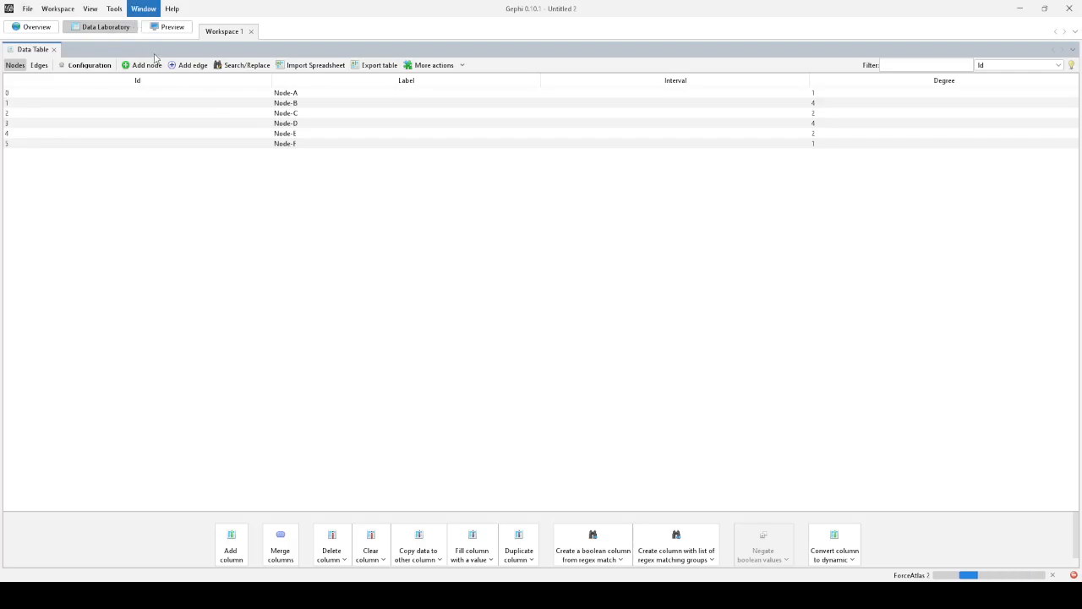
click(157, 63)
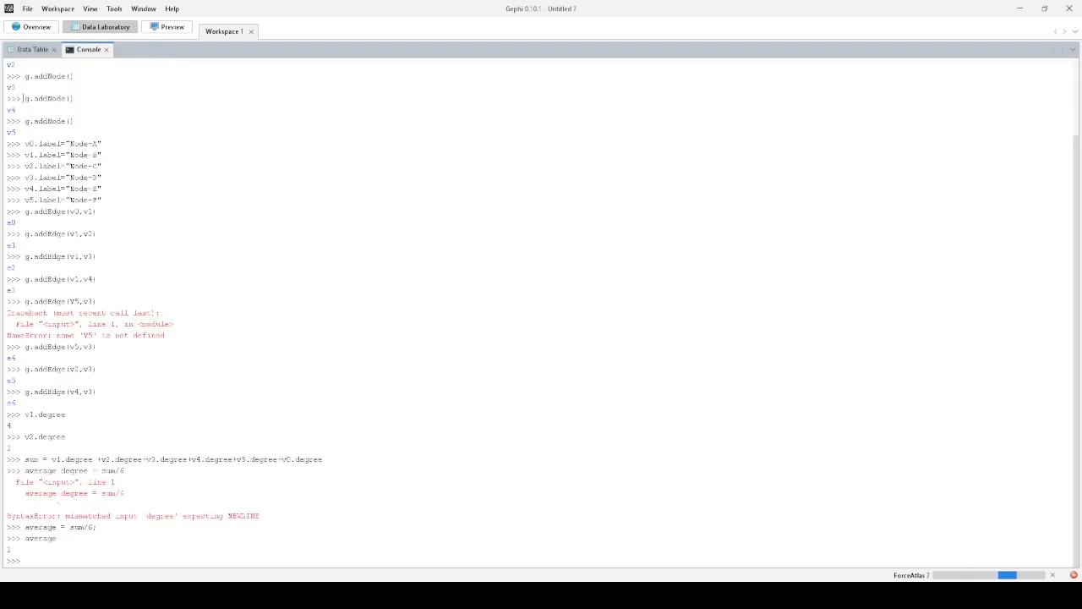
click(33, 30)
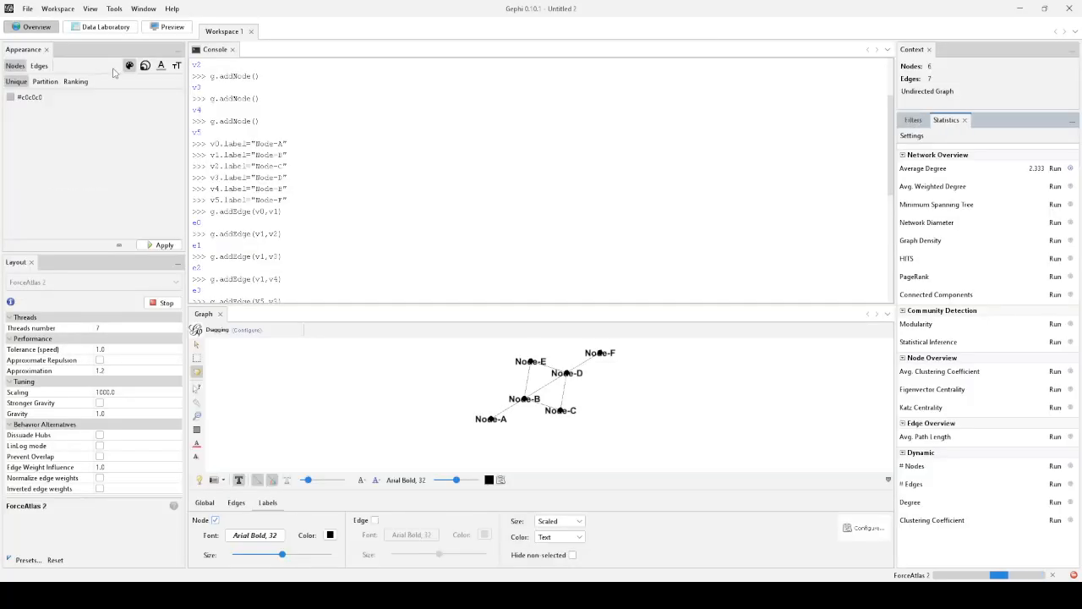
scroll(299, 254, down, 7)
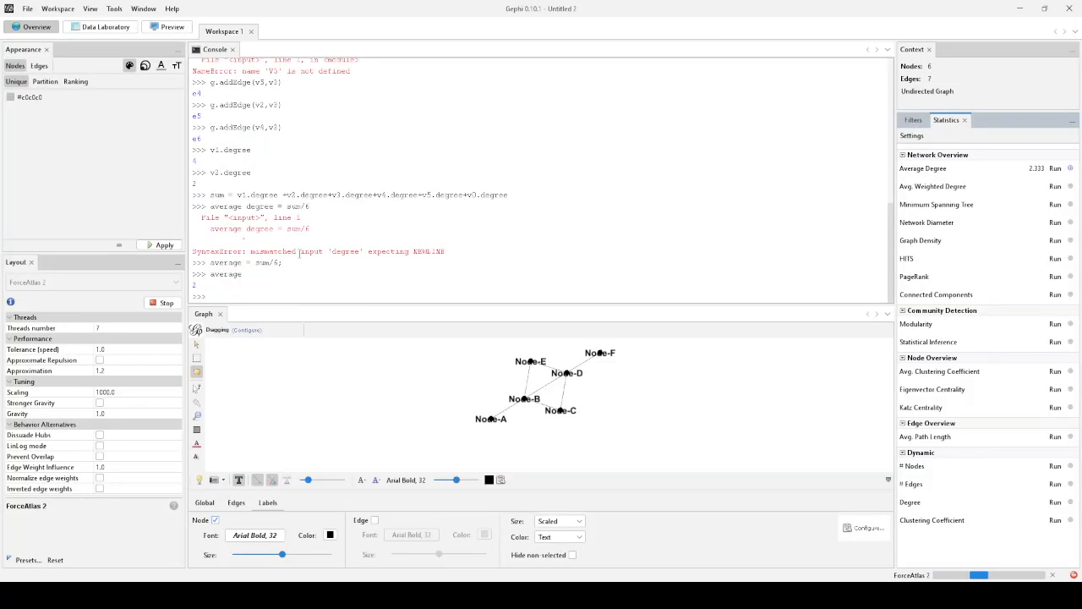
click(235, 297)
text(v1.)
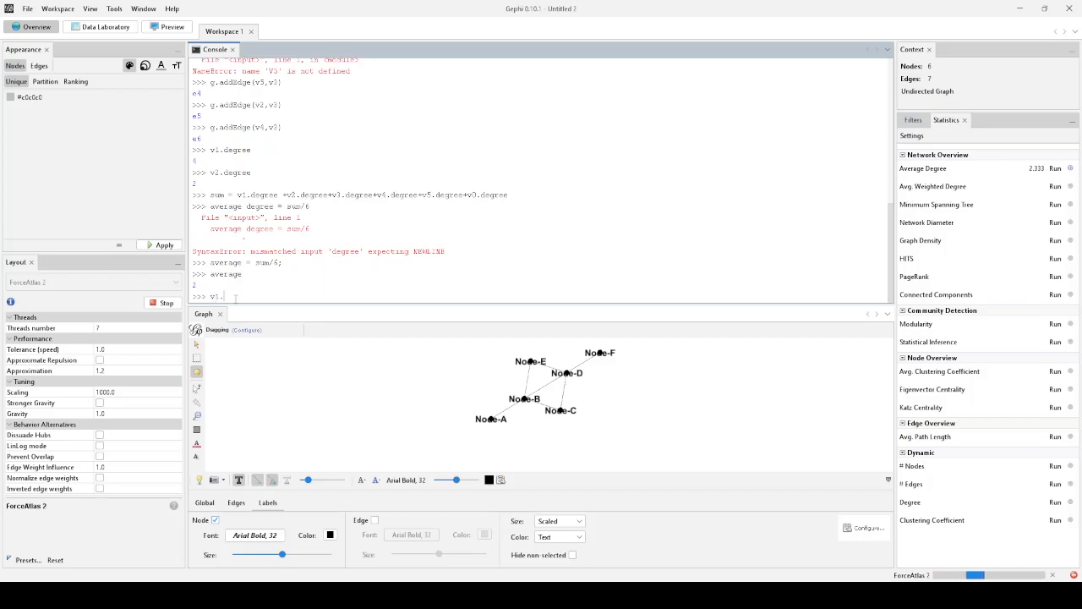
text(color=red)
key(Return)
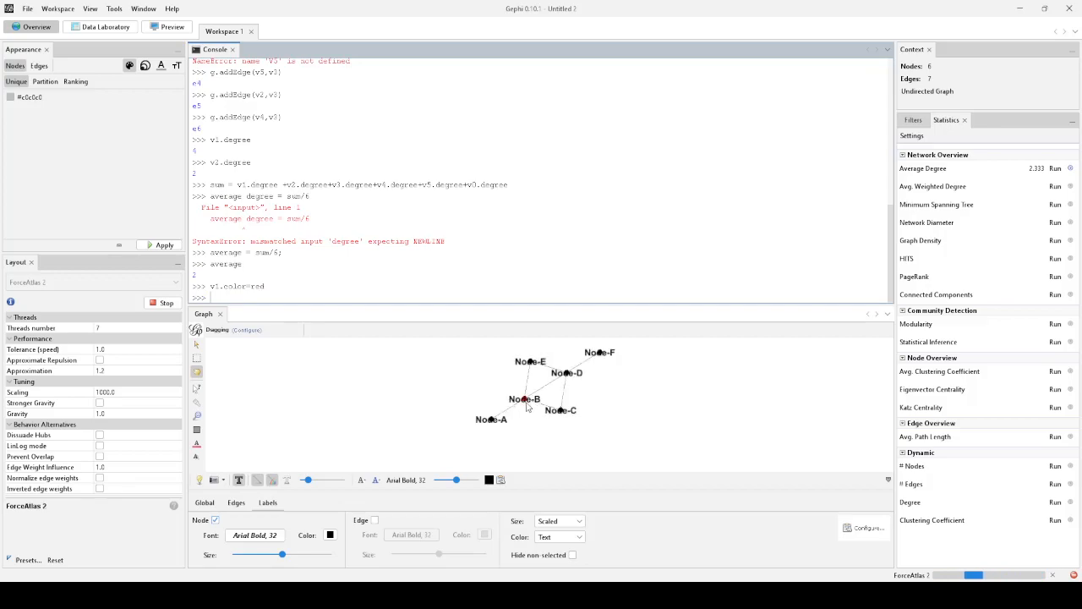
text(v3.color=red)
key(Return)
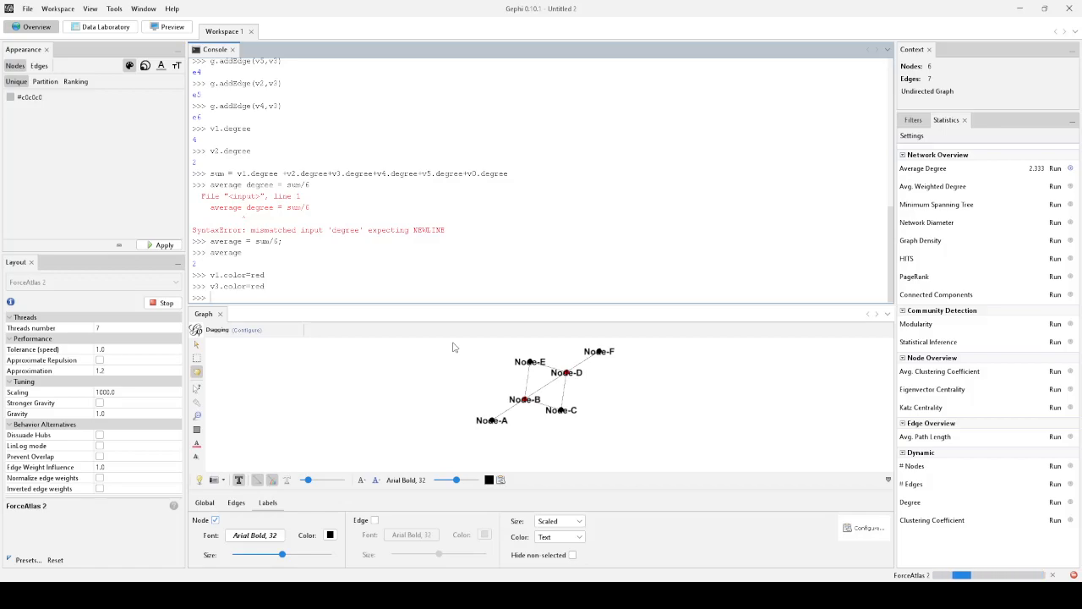
Check whether the graph is directed by running g.isDirected() in the Console, adding the missing parentheses
text(1.)
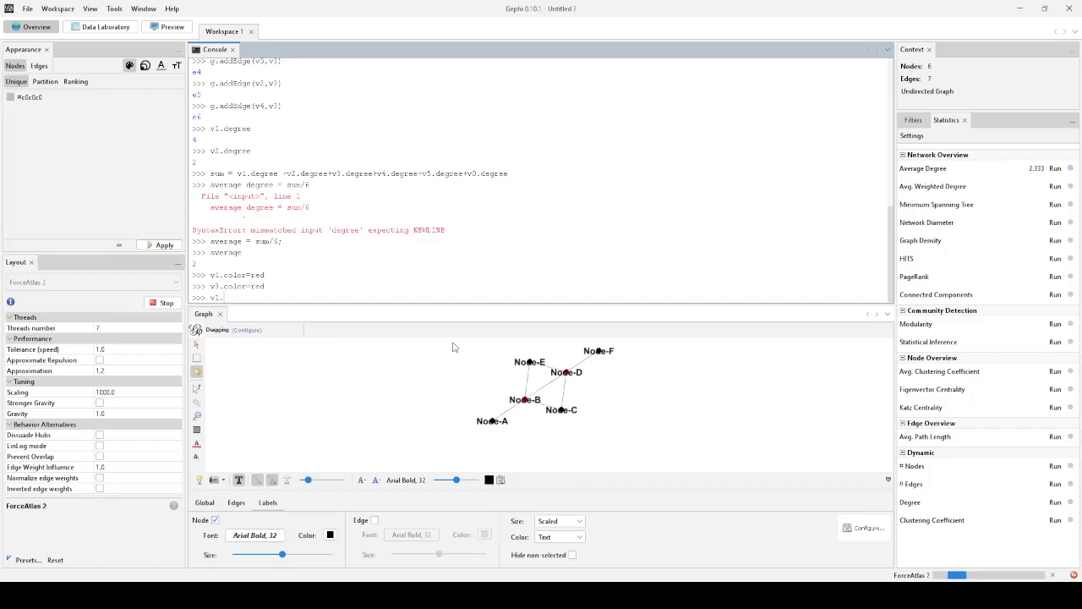
key(BackSpace)
key(BackSpace)
text(isDirected)
key(Return)
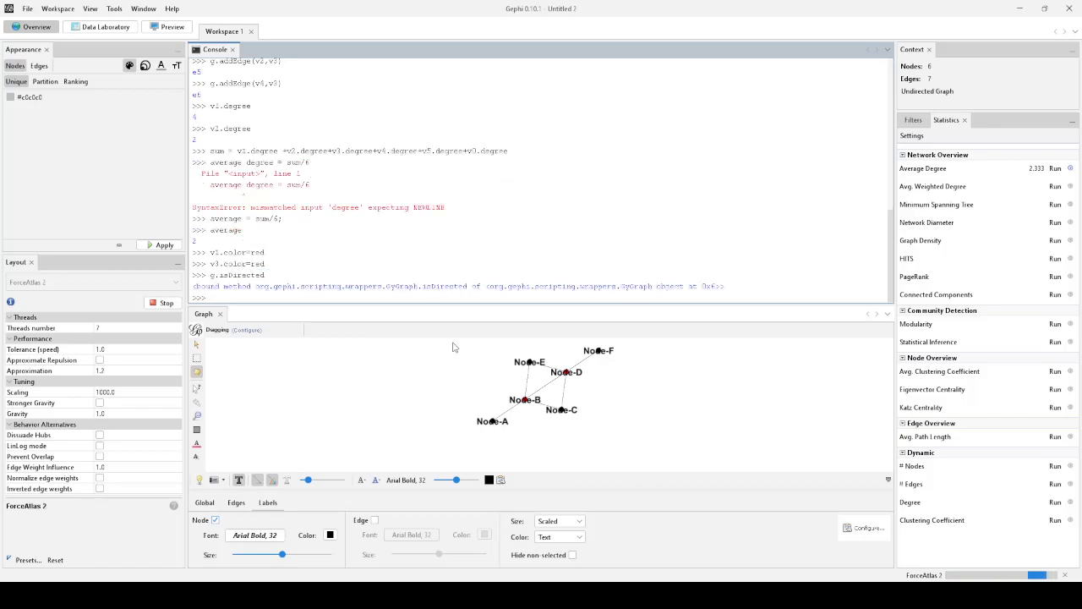
key(Up)
text(())
key(Return)
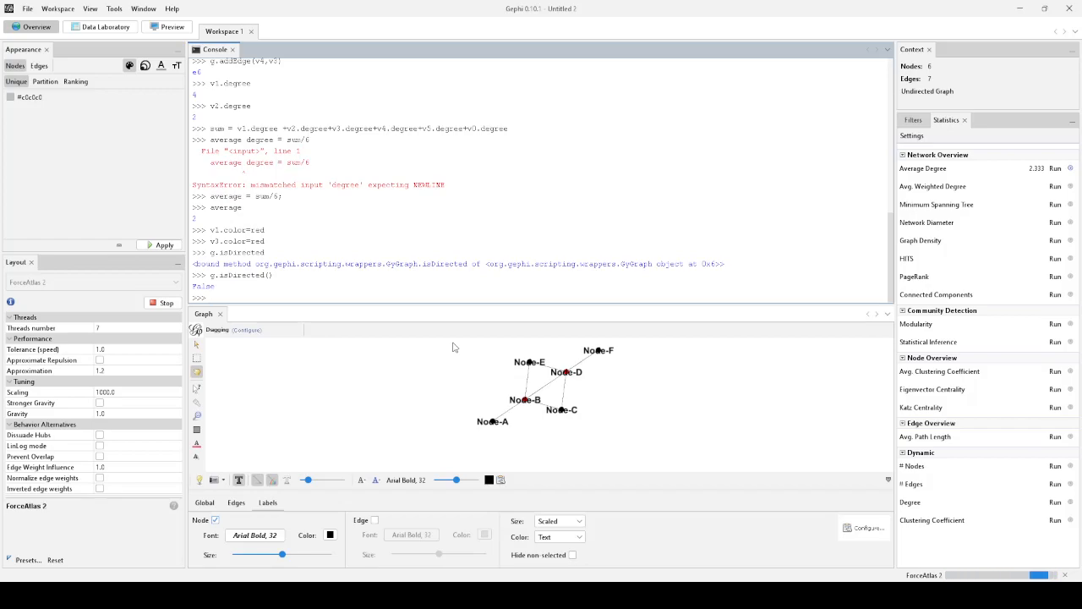
text(g.isDirected())
key(Return)
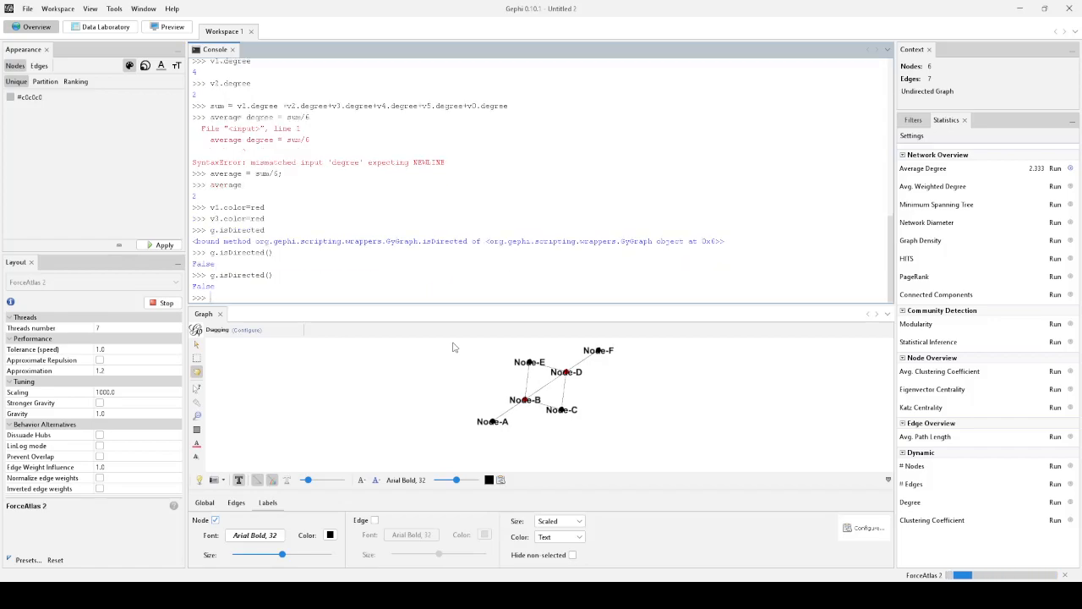
Check whether the graph is undirected by running g.isUndirected()
key(Up)
key(BackSpace)
key(BackSpace)
key(BackSpace)
key(BackSpace)
key(BackSpace)
key(BackSpace)
key(BackSpace)
key(BackSpace)
key(BackSpace)
key(BackSpace)
key(BackSpace)
key(BackSpace)
key(BackSpace)
text(g.isUndirected())
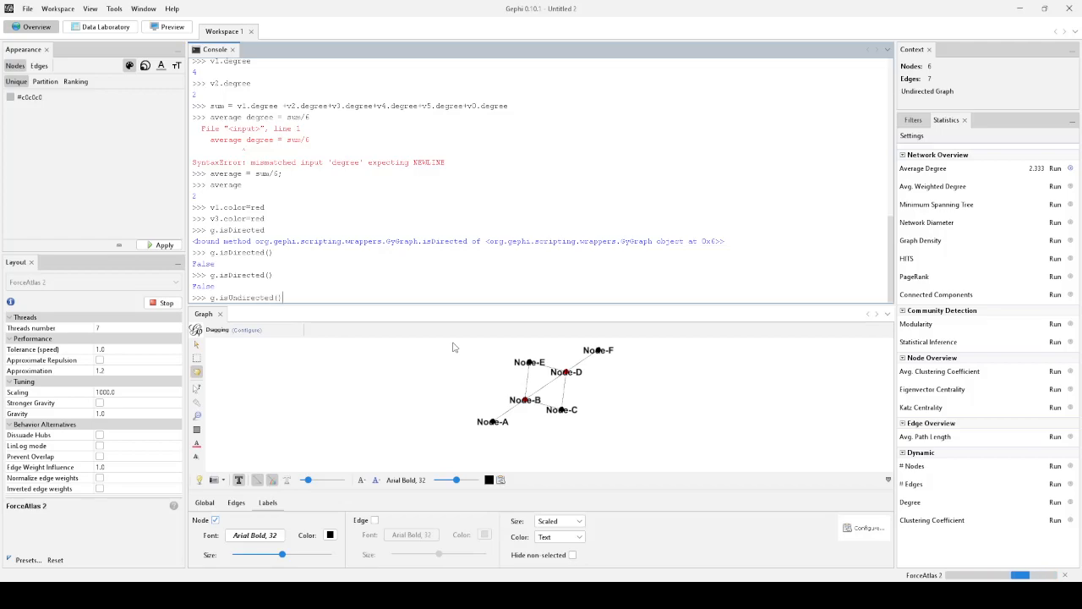
key(Return)
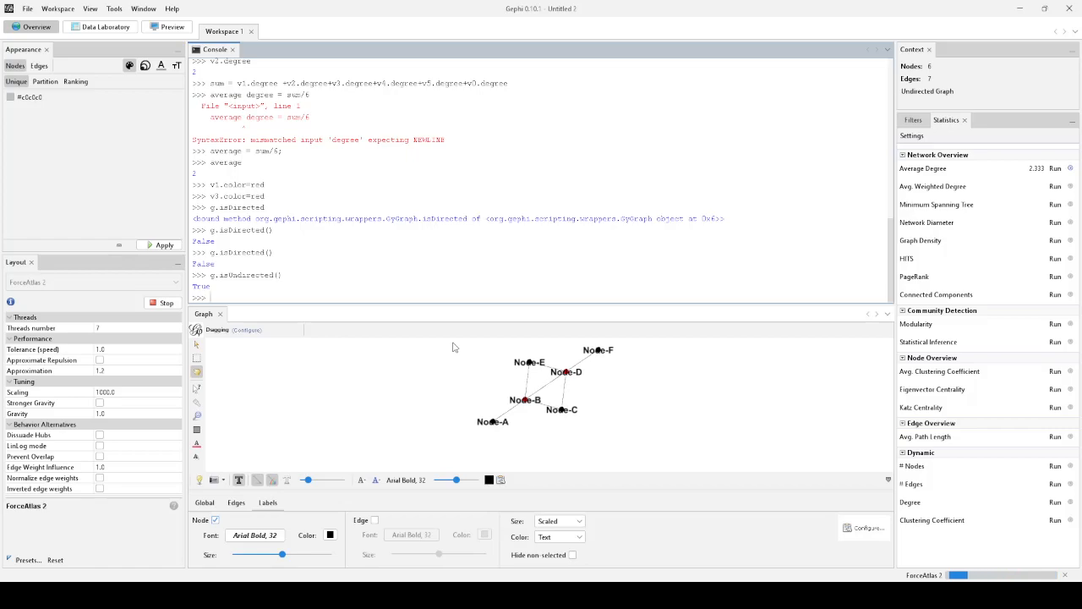
Start a new Console command on node v1
text(g)
key(BackSpace)
key(BackSpace)
text(v1)
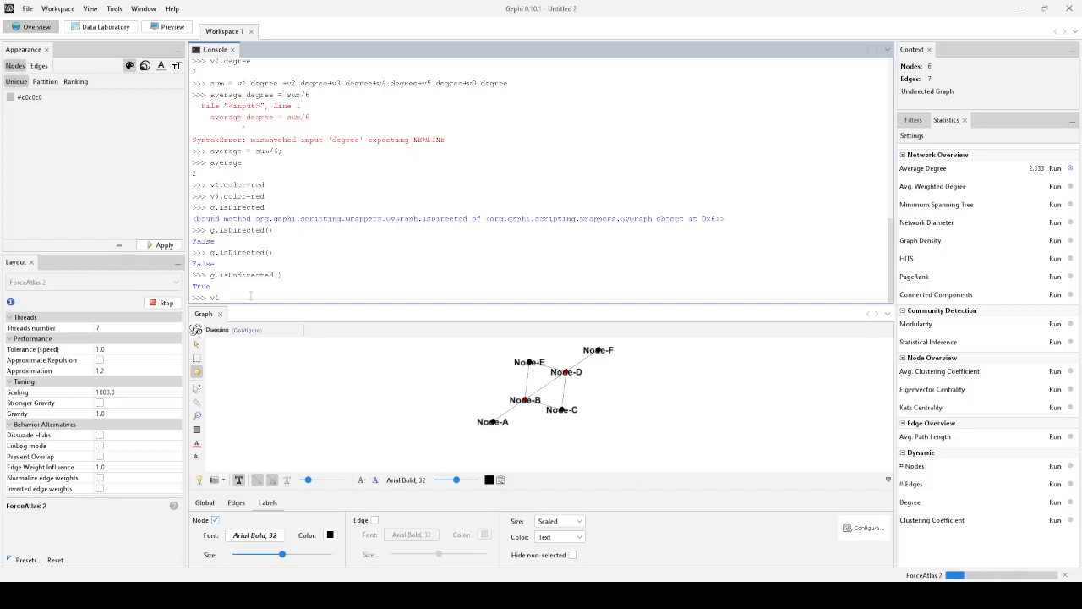